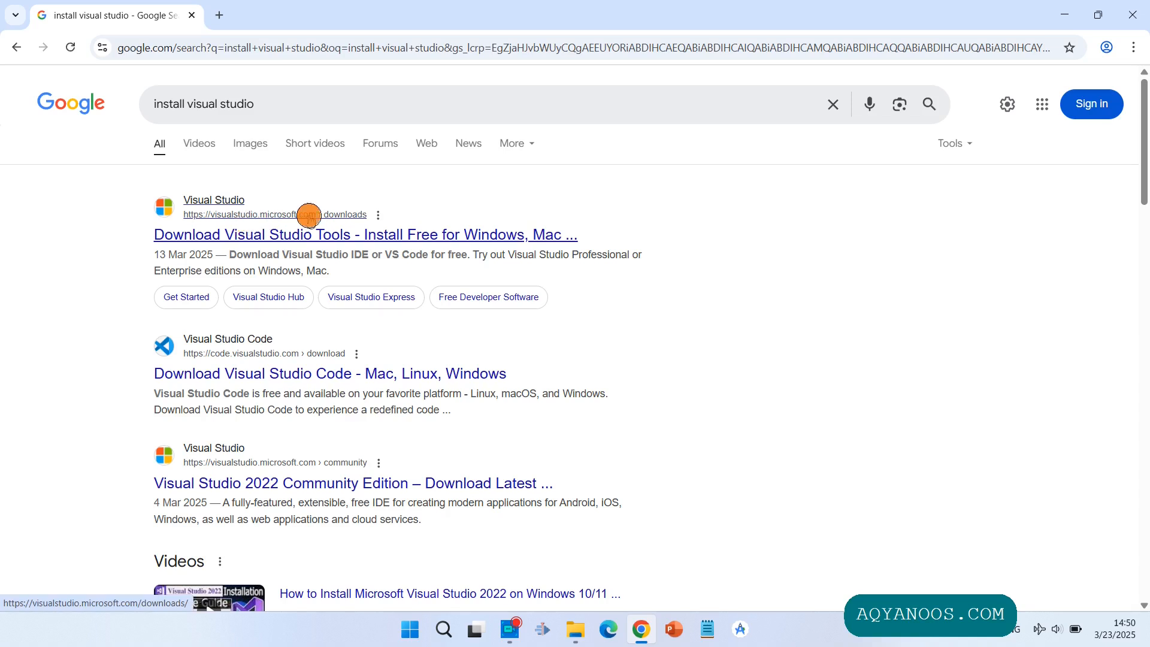
Download the free Visual Studio 2022 Community installer from the official Visual Studio downloads page
click(279, 234)
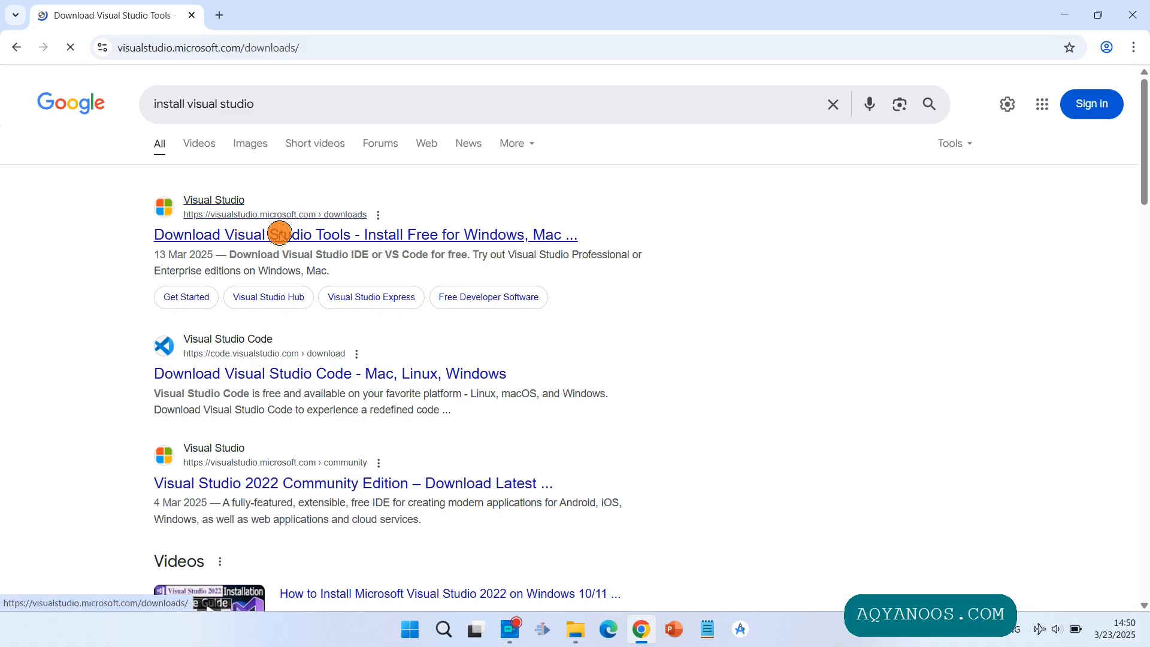
scroll(513, 341, down, 3)
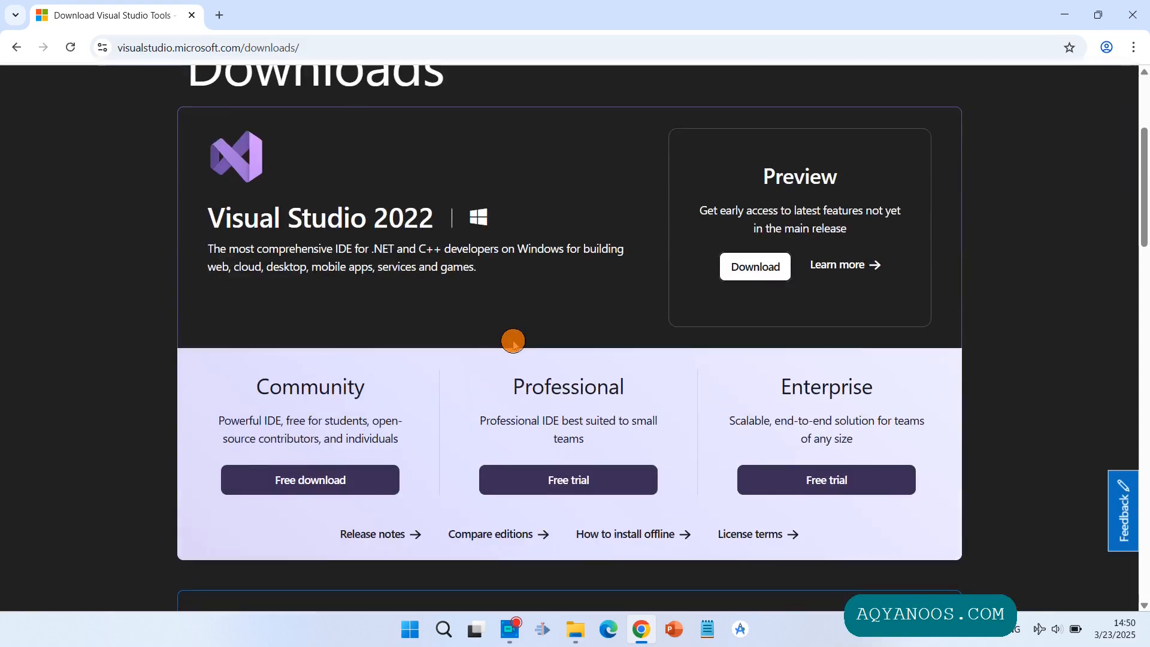
scroll(513, 341, up, 1)
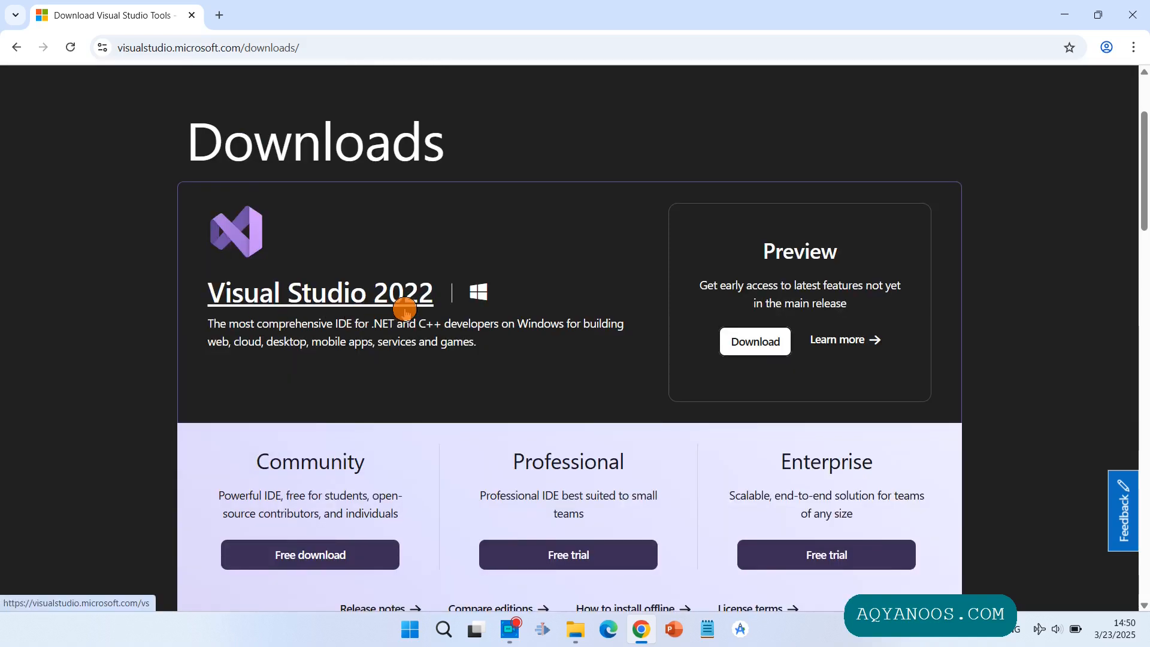
scroll(394, 342, down, 2)
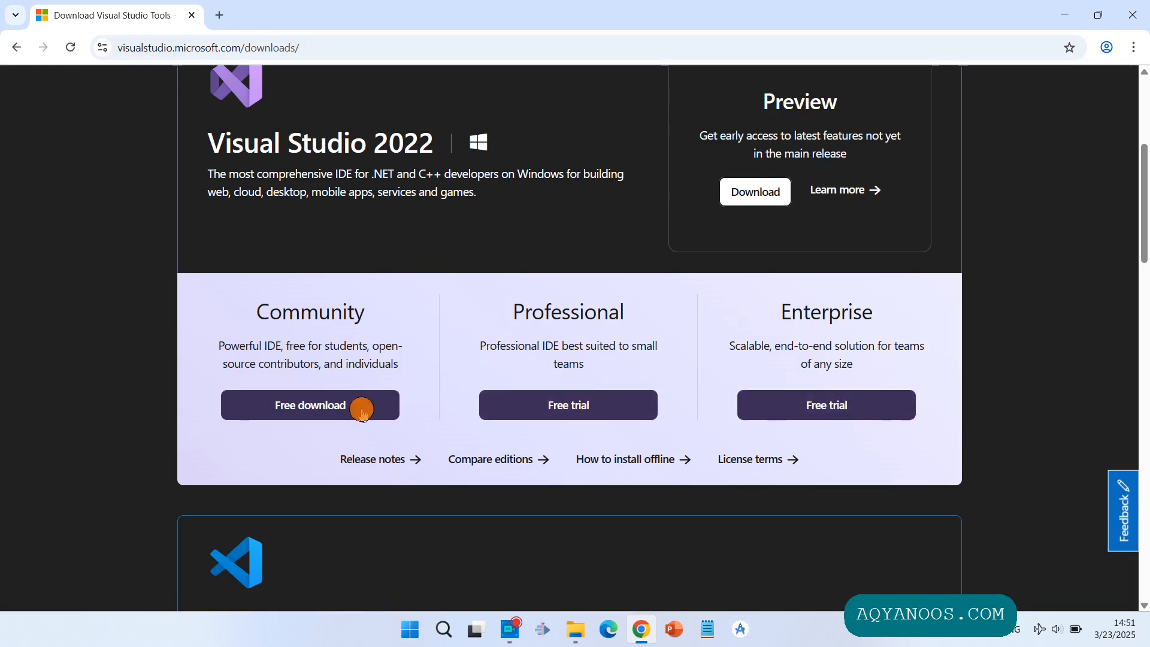
click(314, 410)
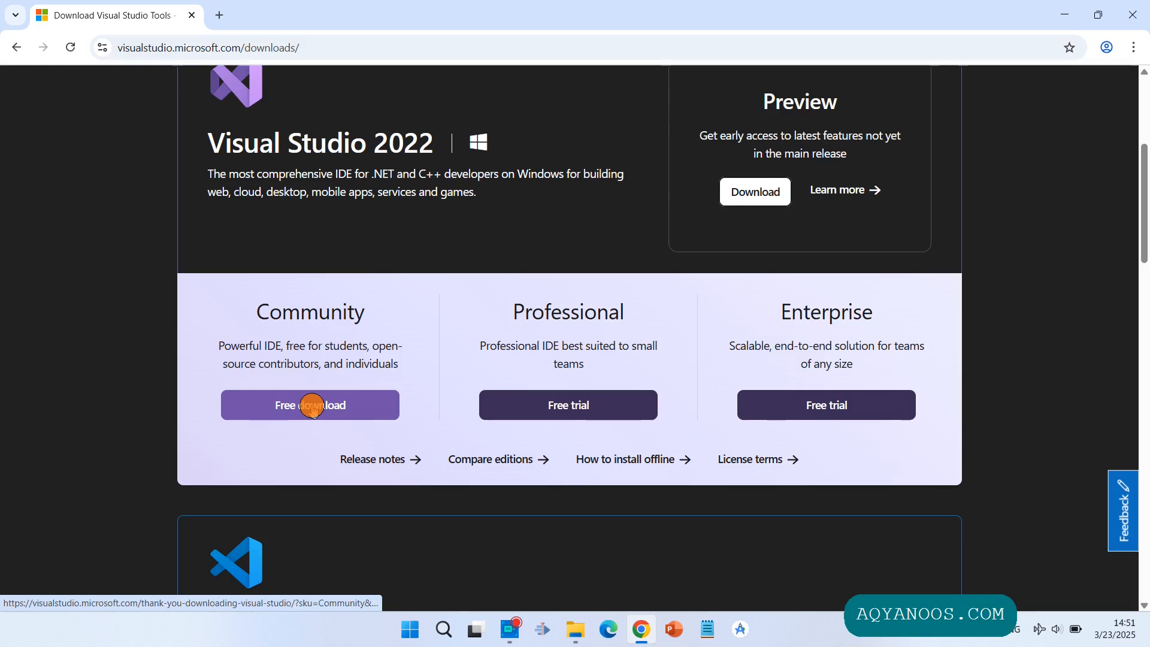
click(312, 406)
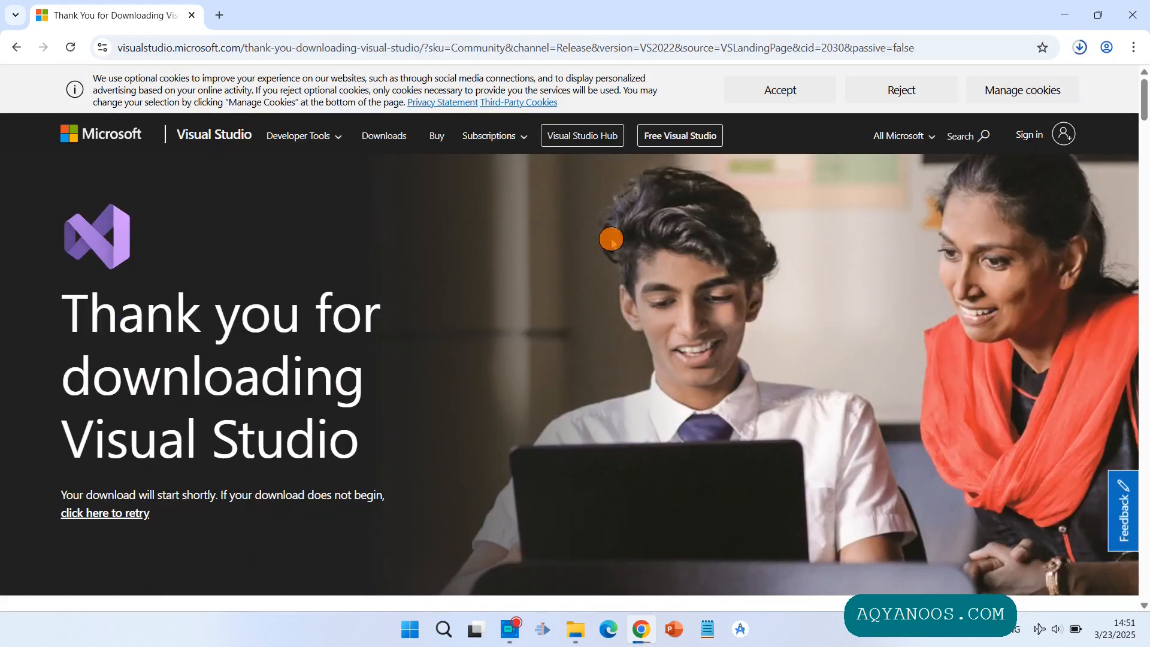
click(1079, 47)
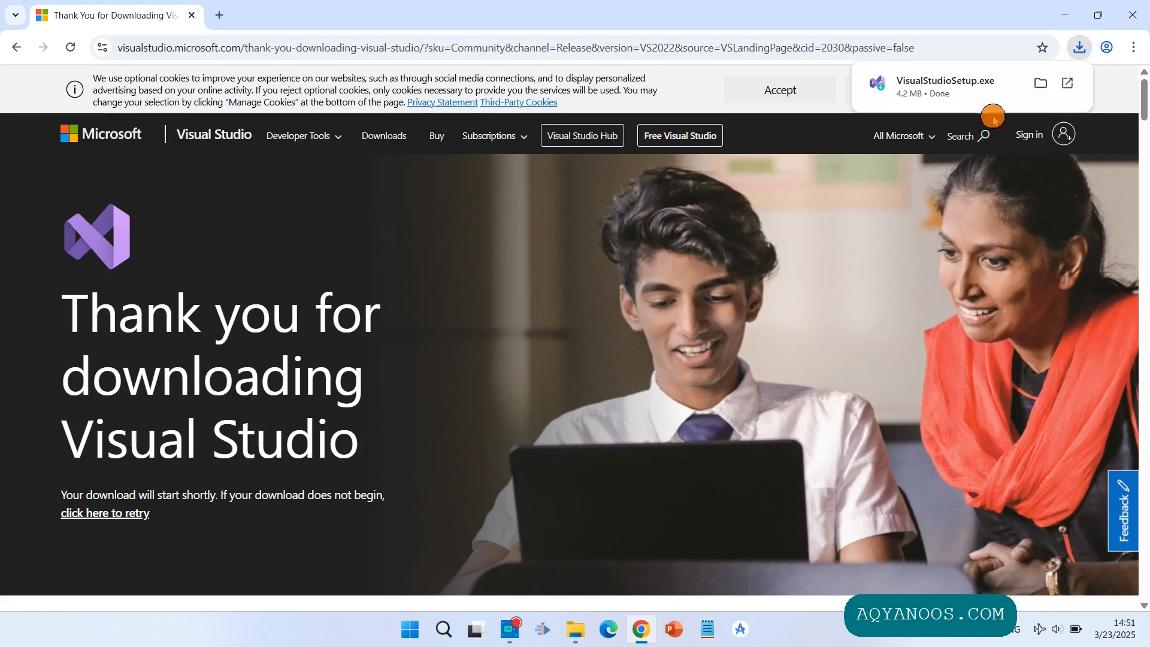
Look through the installation, getting-started and tutorial sections of the download confirmation page
scroll(606, 303, down, 3)
scroll(606, 303, down, 2)
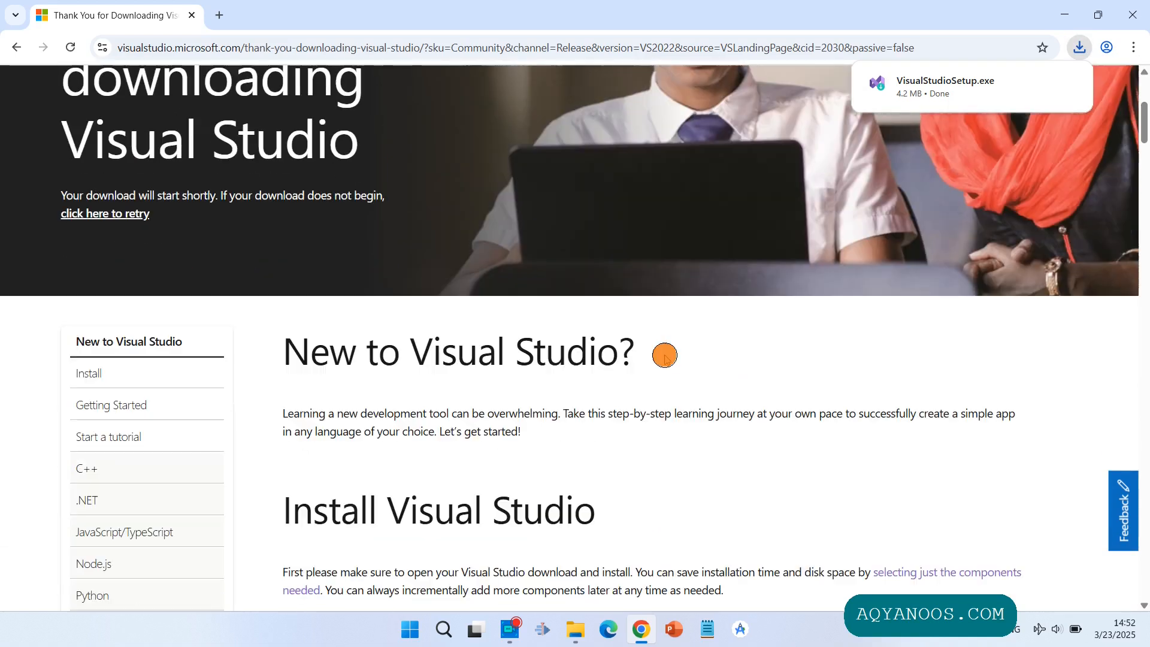
scroll(665, 355, down, 2)
scroll(664, 355, down, 6)
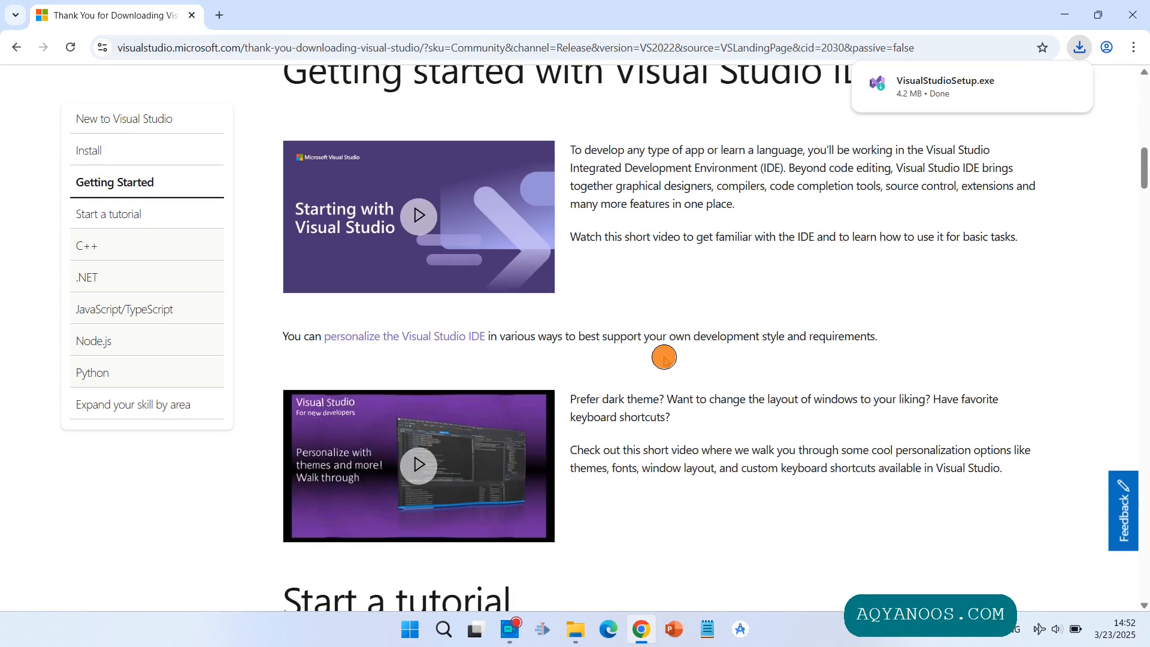
scroll(665, 359, down, 4)
scroll(664, 359, down, 3)
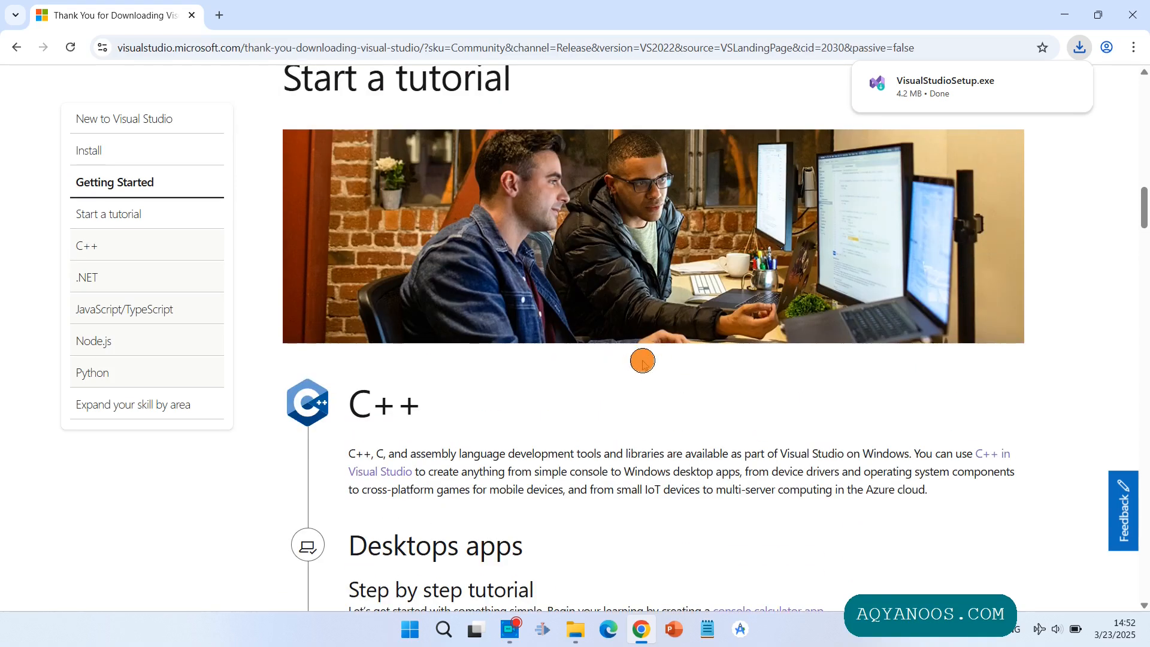
Run VisualStudioSetup.exe from the Downloads folder in File Explorer and continue with the Visual Studio Installer setup
click(573, 632)
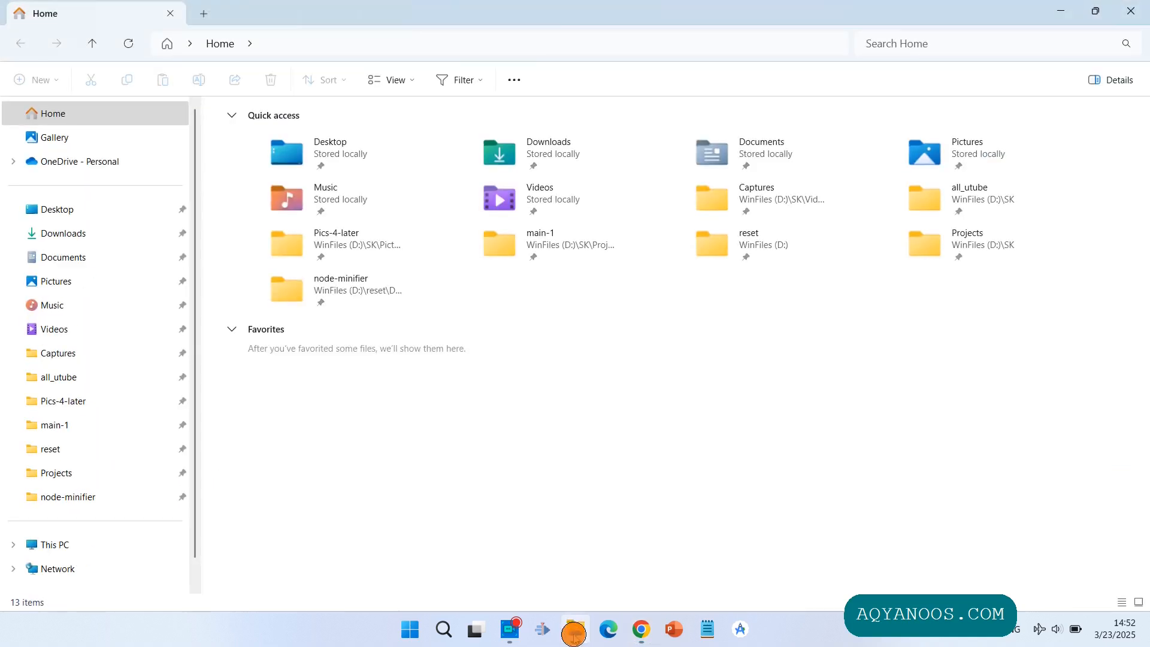
click(73, 234)
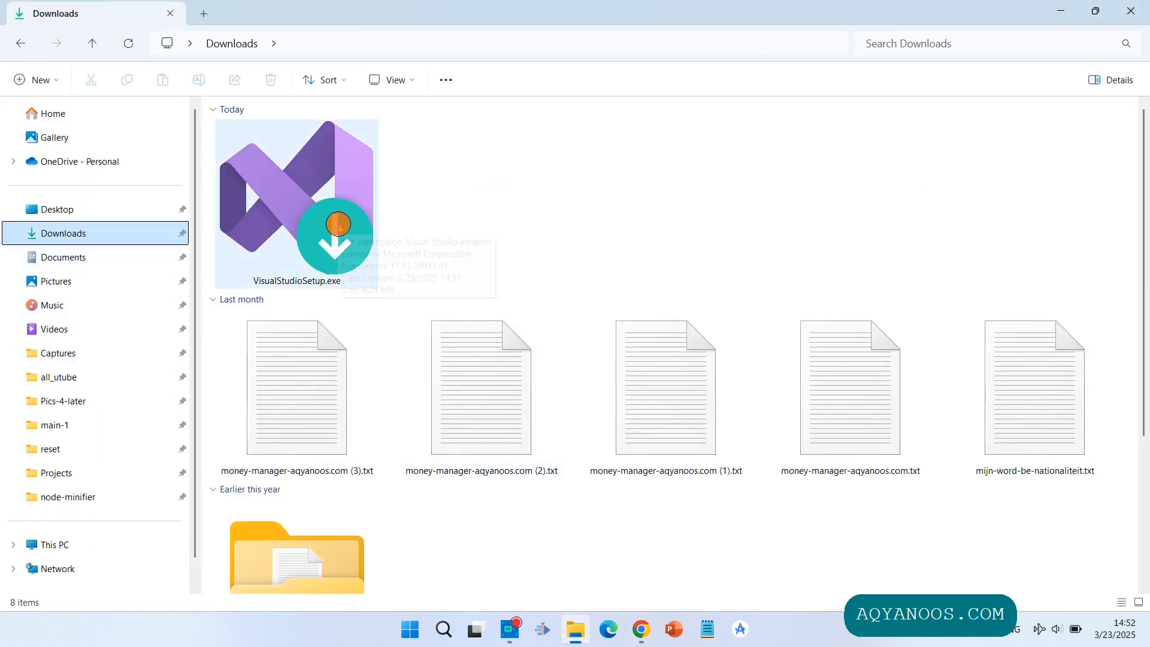
mouse_move(336, 225)
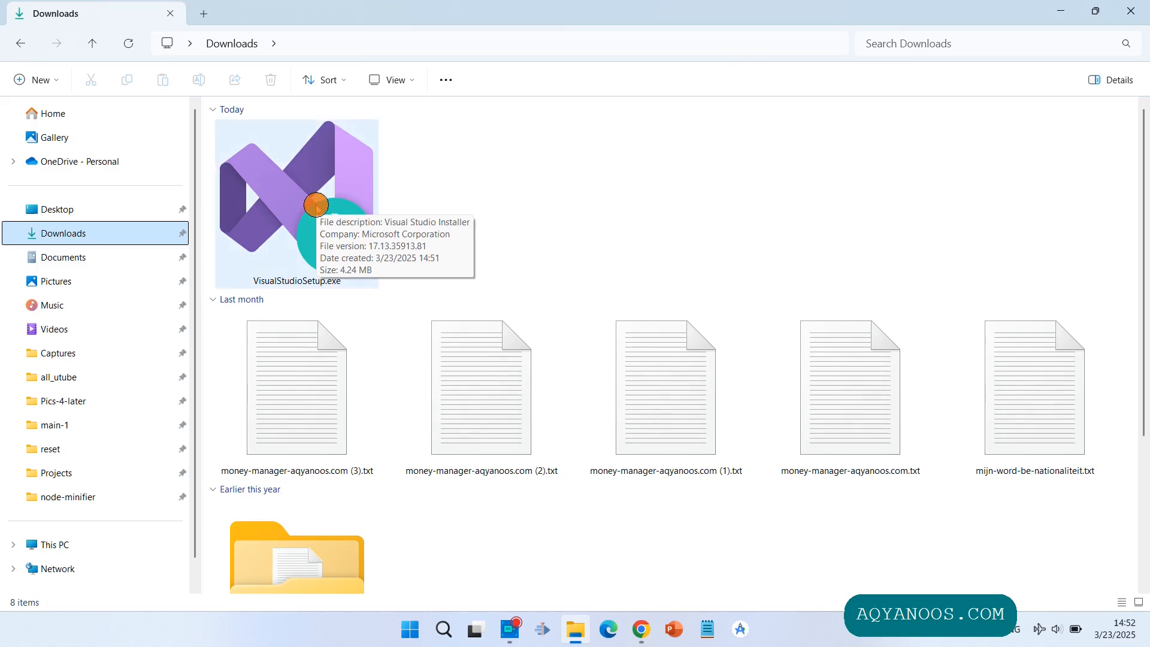
double_click(315, 206)
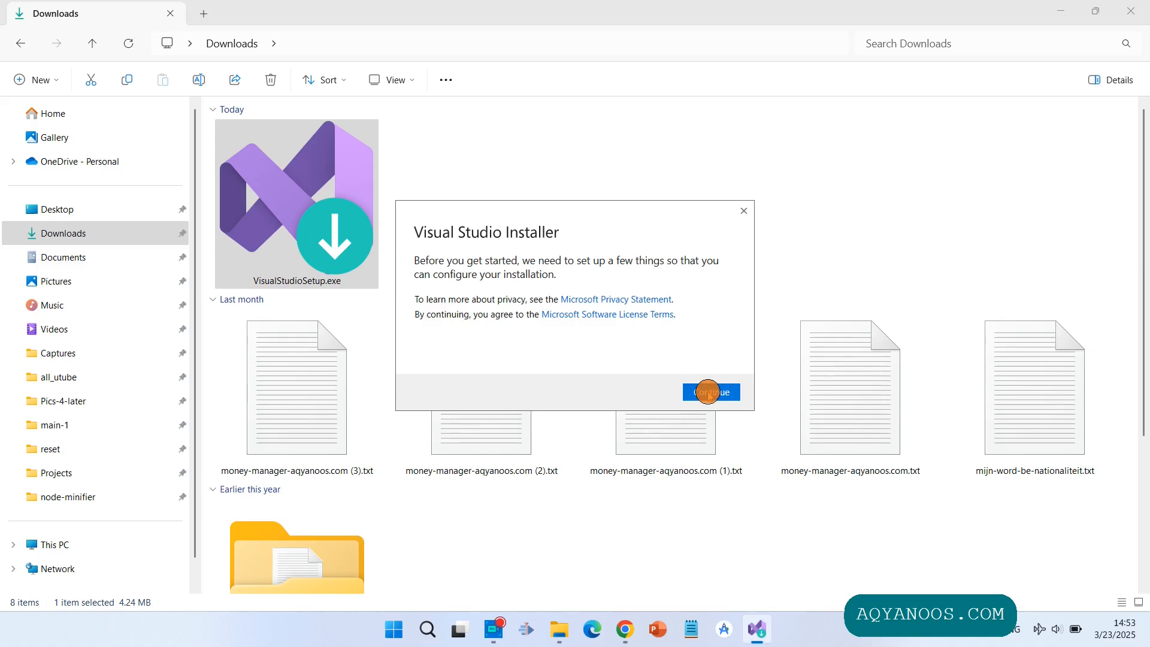
click(708, 392)
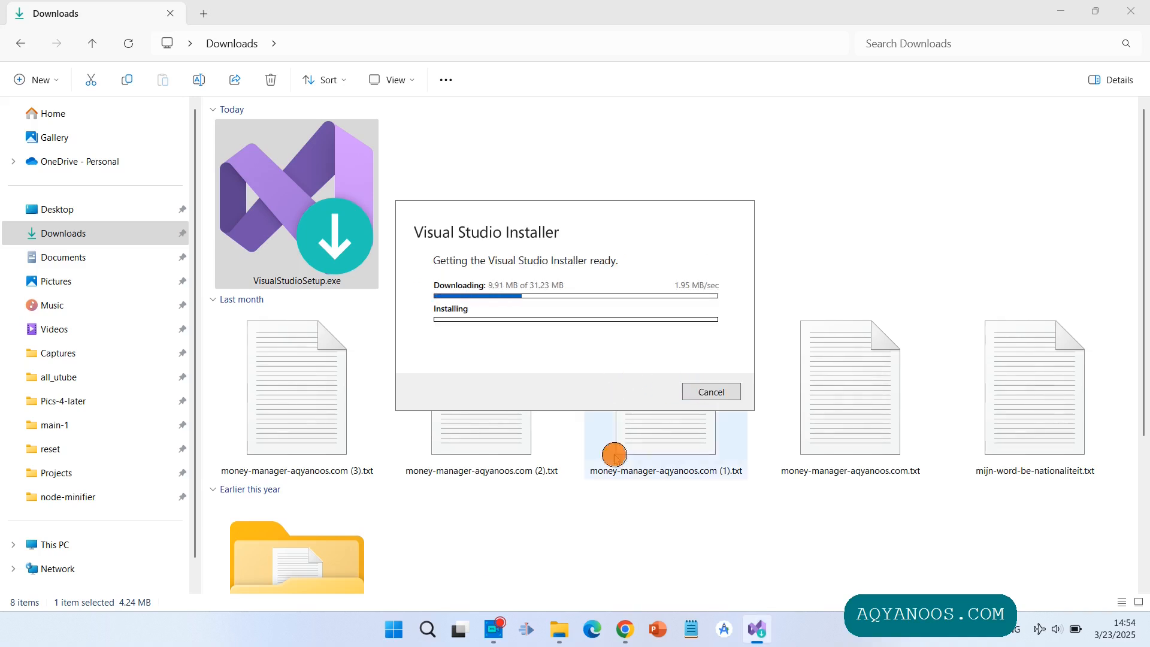
Close the Google Chrome and File Explorer windows and maximize the Visual Studio Installer
right_click(625, 629)
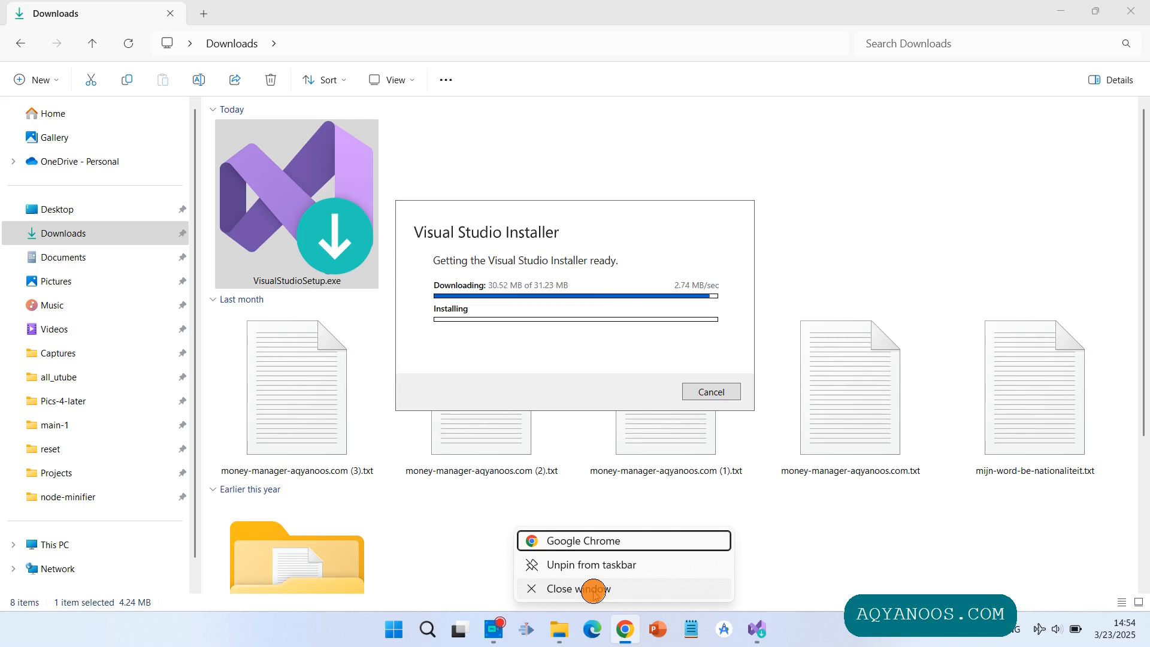
click(592, 588)
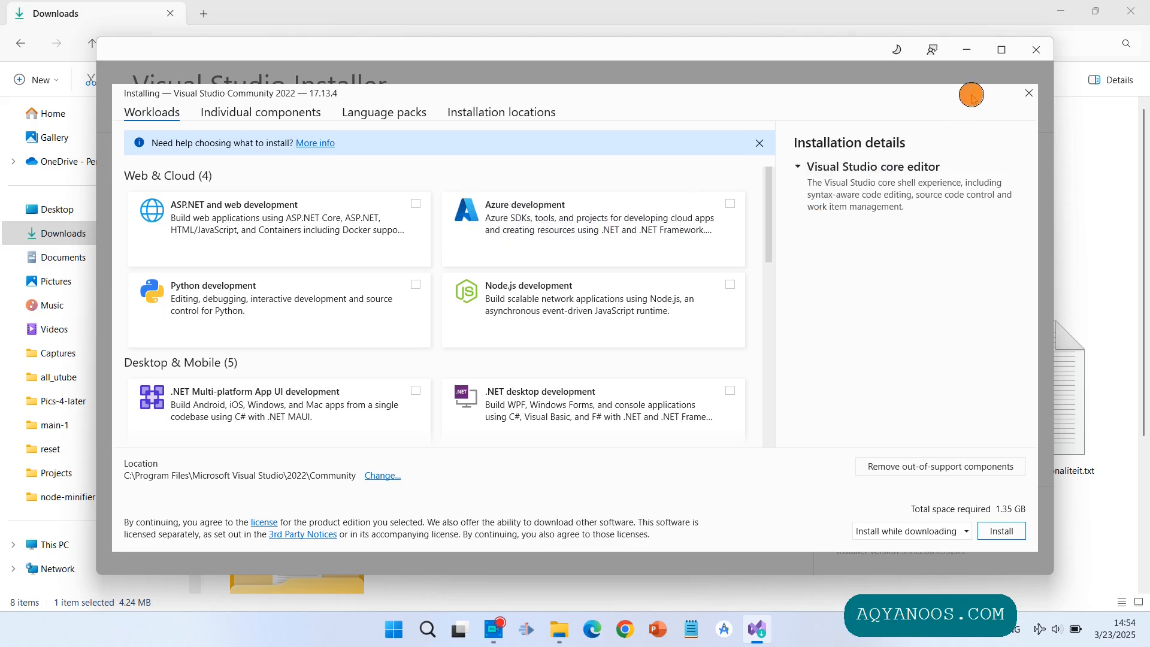
click(1129, 13)
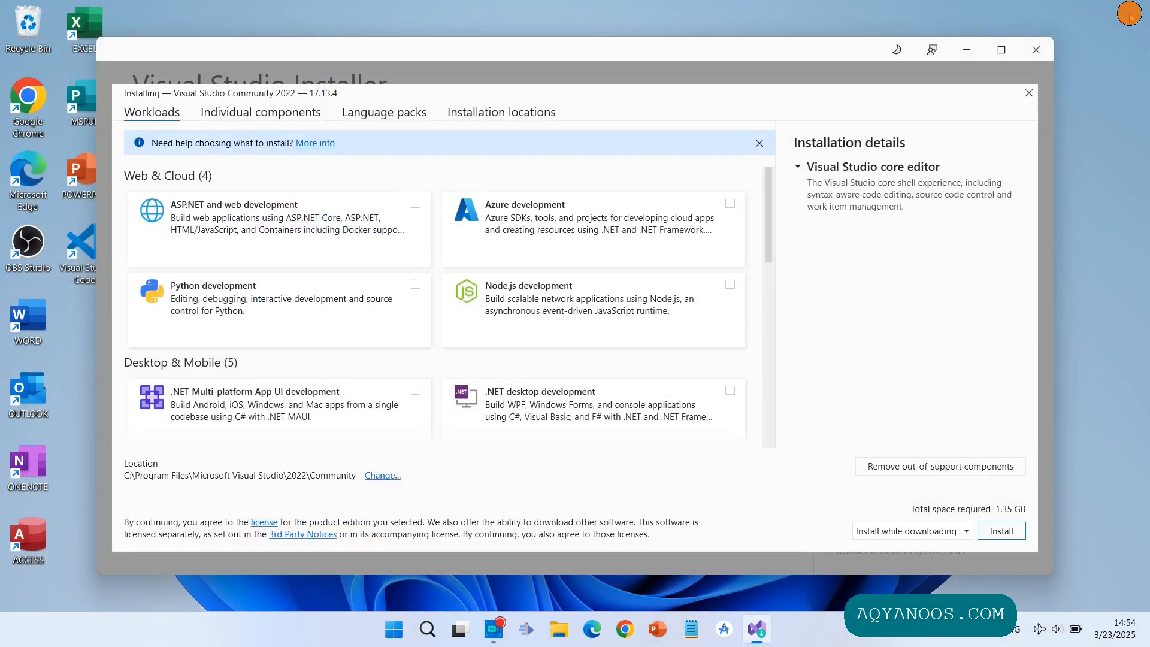
click(1002, 51)
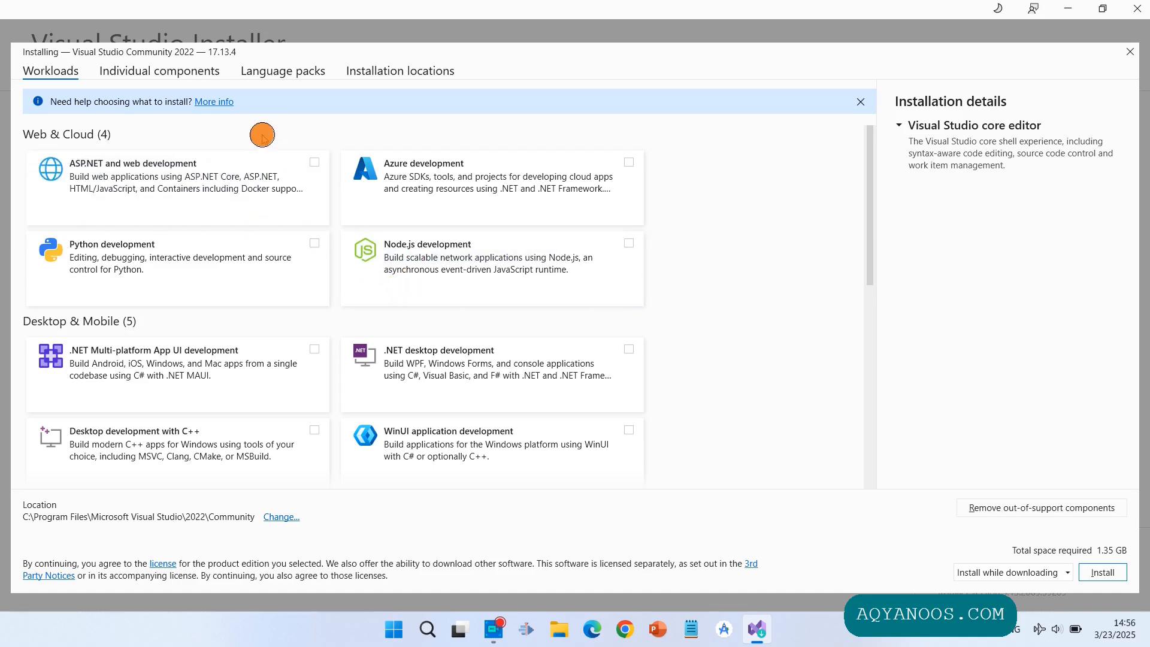
Select the ASP.NET and web development workload and the Data storage and processing workload for installation
click(313, 161)
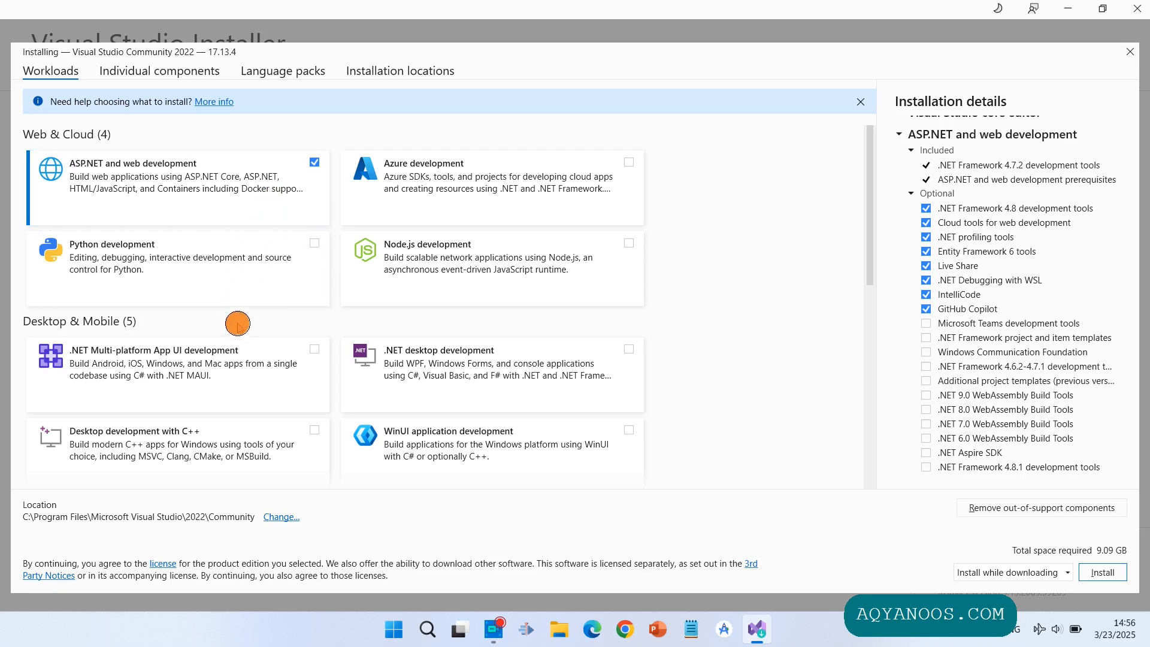
scroll(249, 313, down, 1)
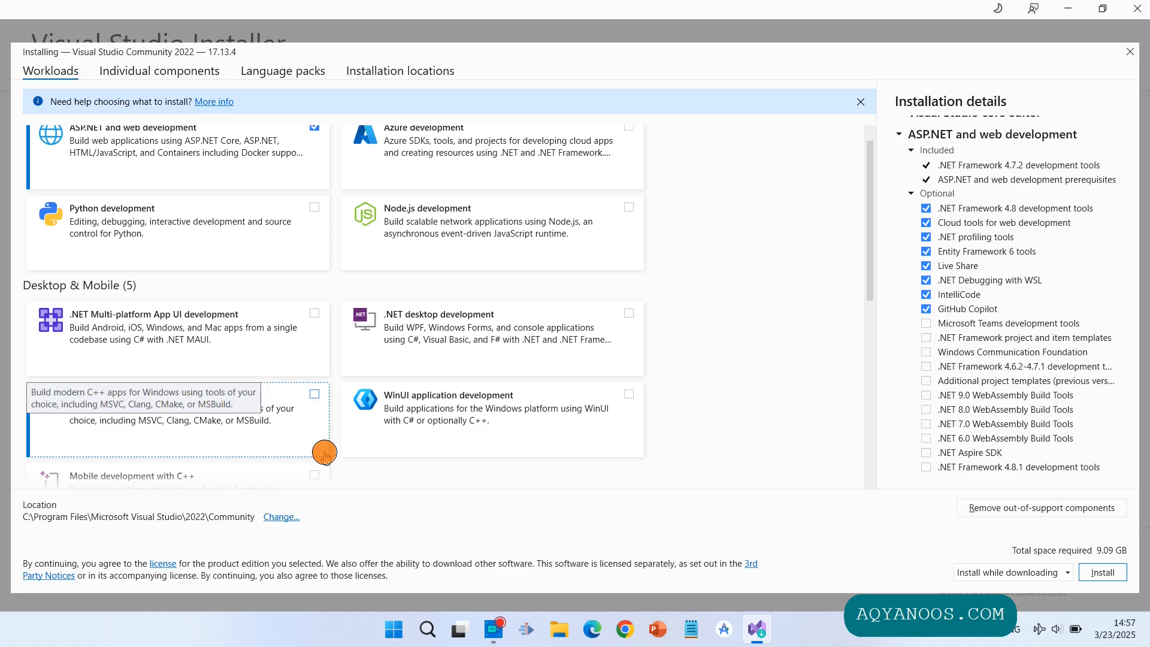
scroll(437, 282, down, 2)
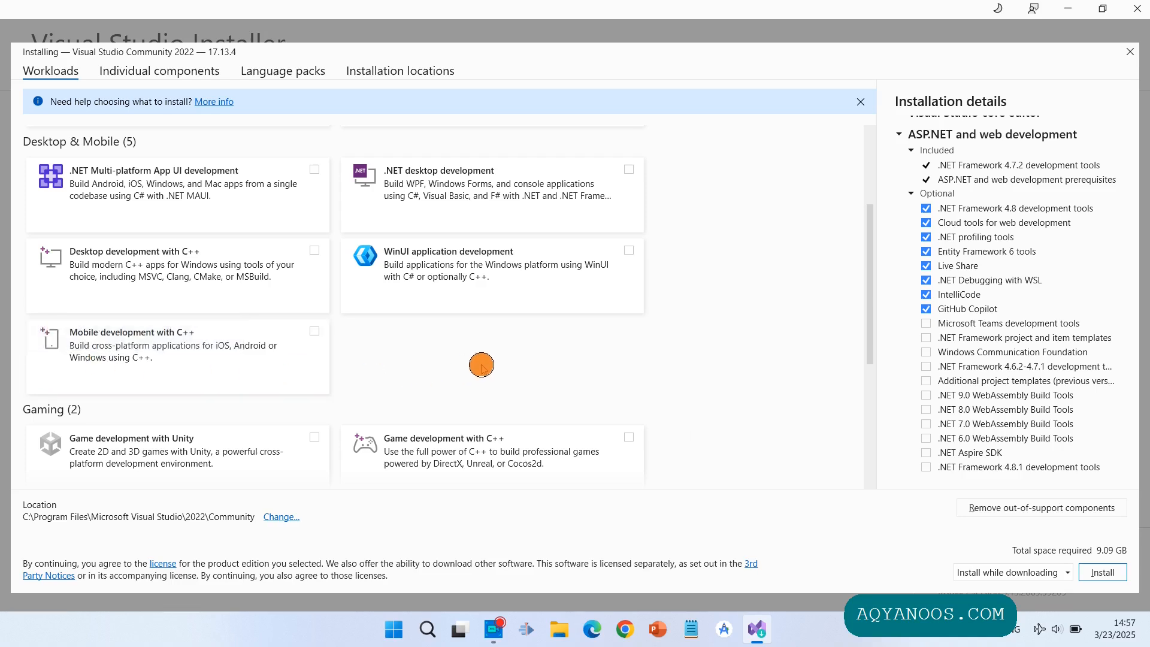
scroll(469, 367, down, 1)
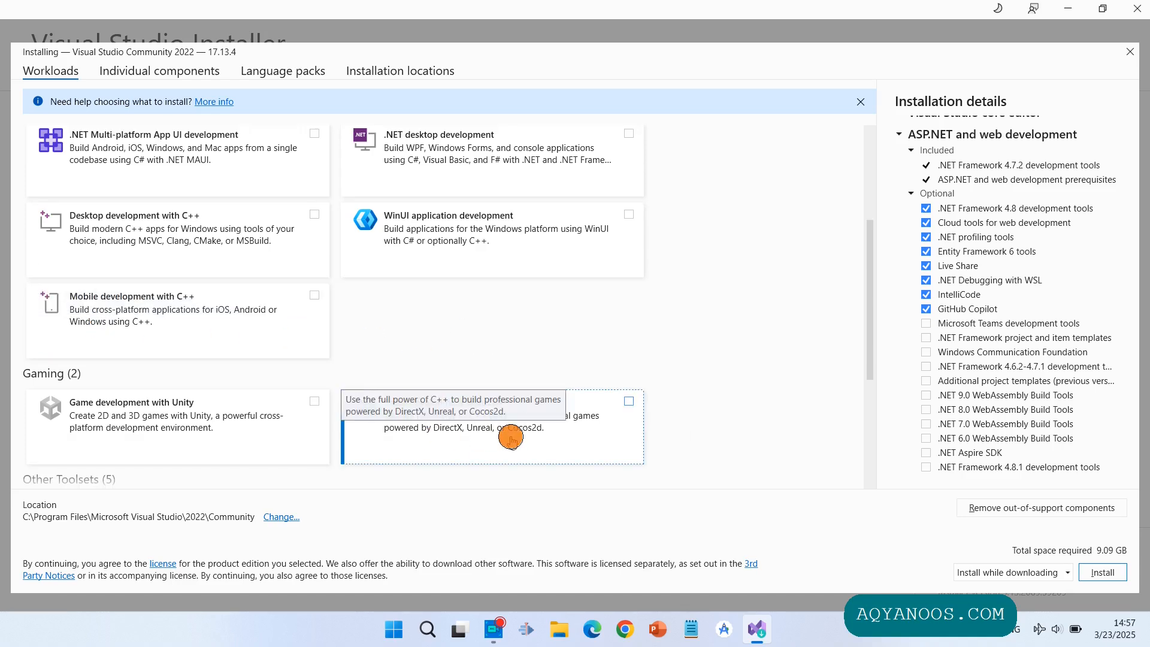
scroll(461, 374, down, 1)
scroll(231, 390, down, 1)
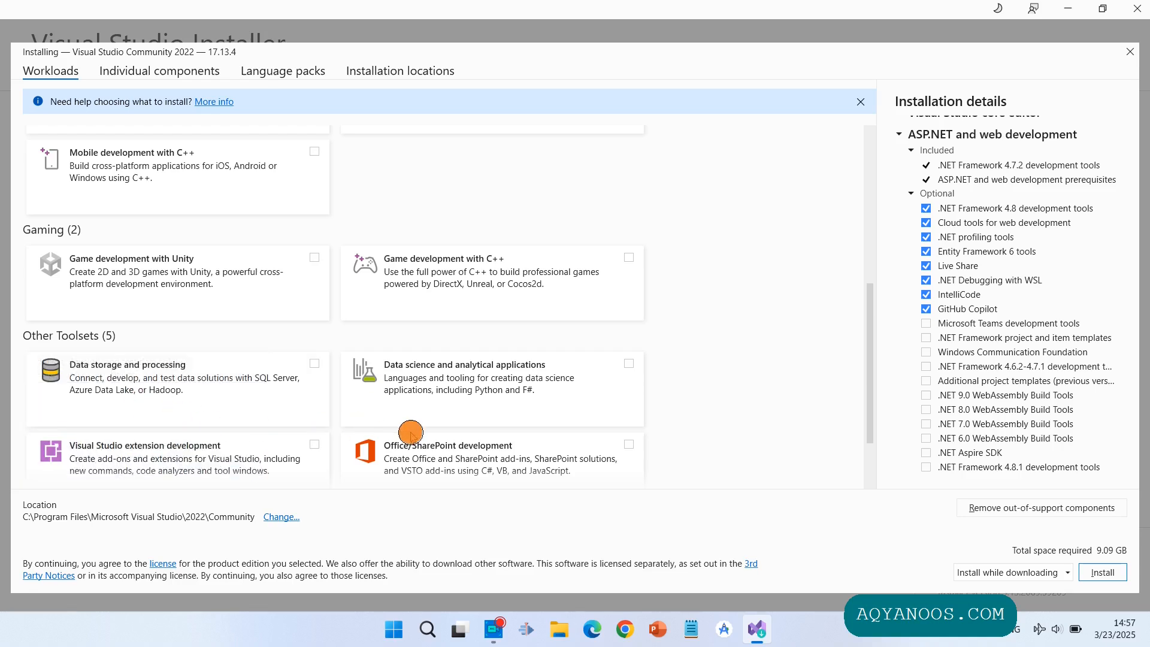
click(309, 406)
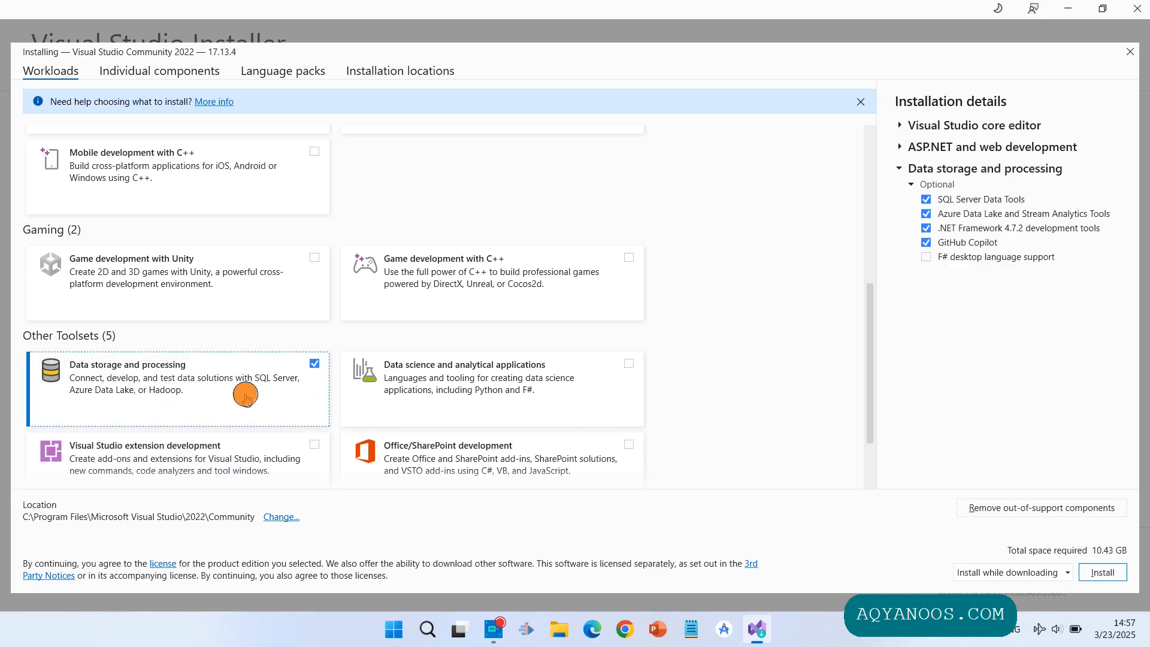
Review the remaining workloads and start installing Visual Studio Community 2022 with the selected workloads
scroll(249, 392, down, 1)
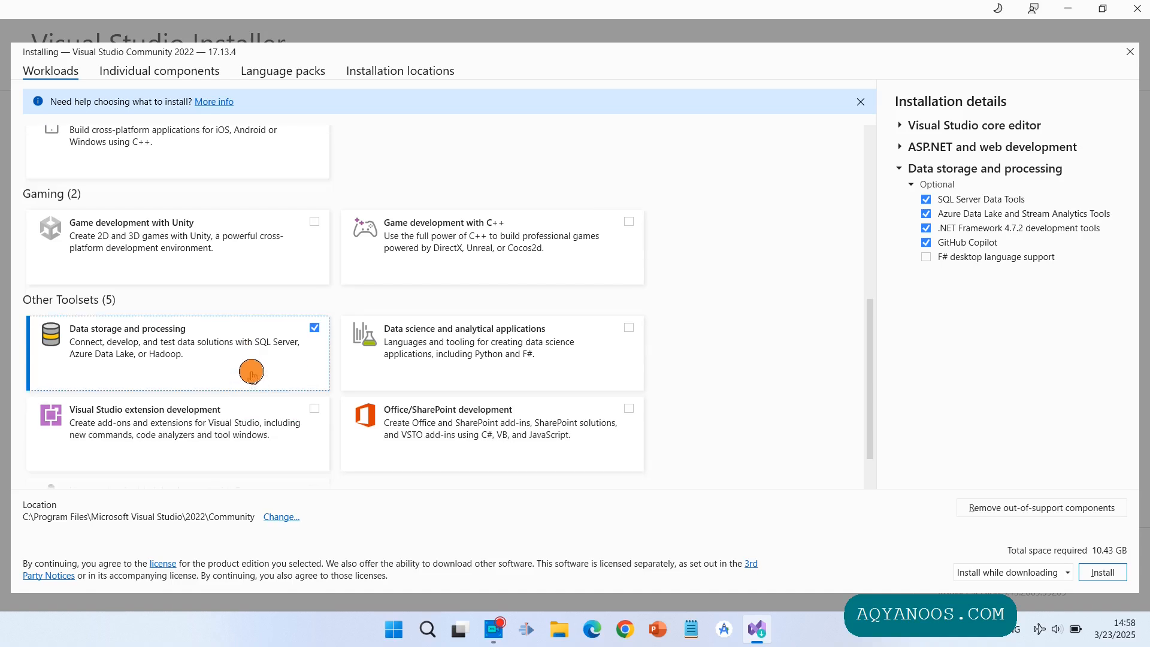
scroll(251, 372, down, 1)
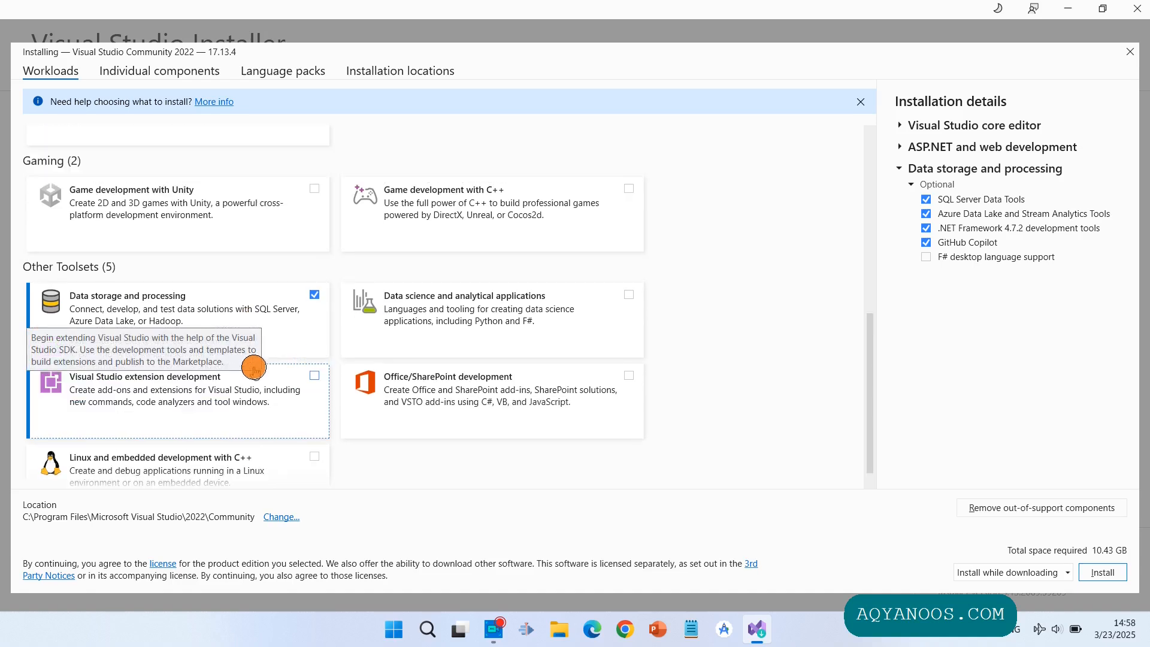
scroll(251, 371, up, 5)
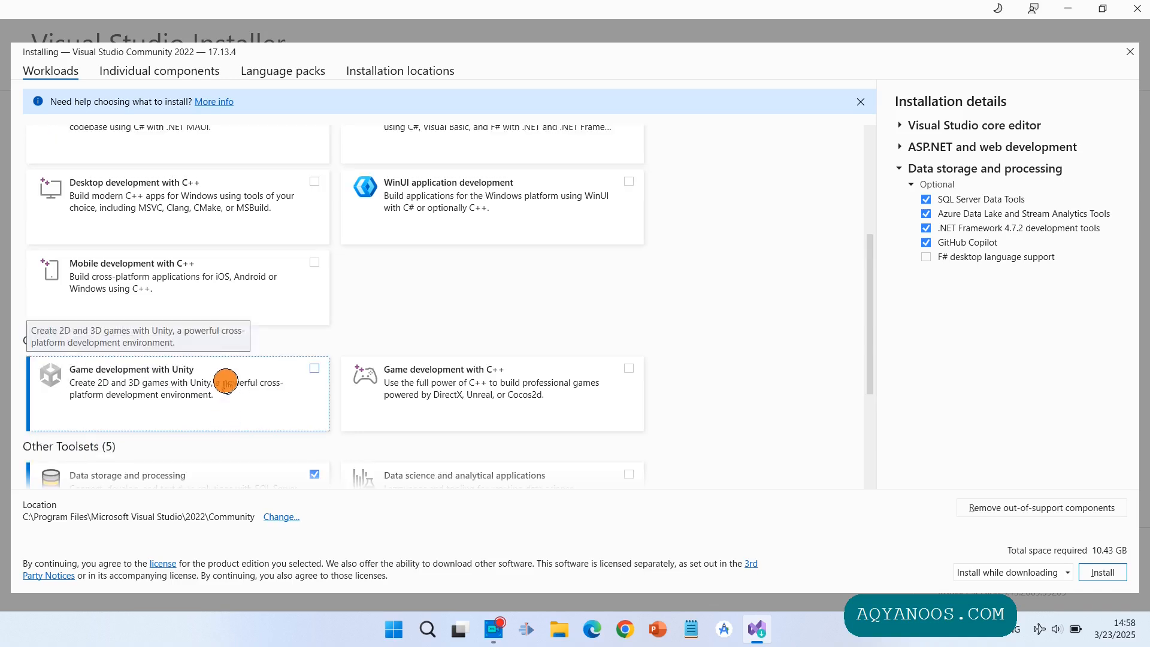
scroll(249, 418, up, 7)
scroll(221, 262, down, 2)
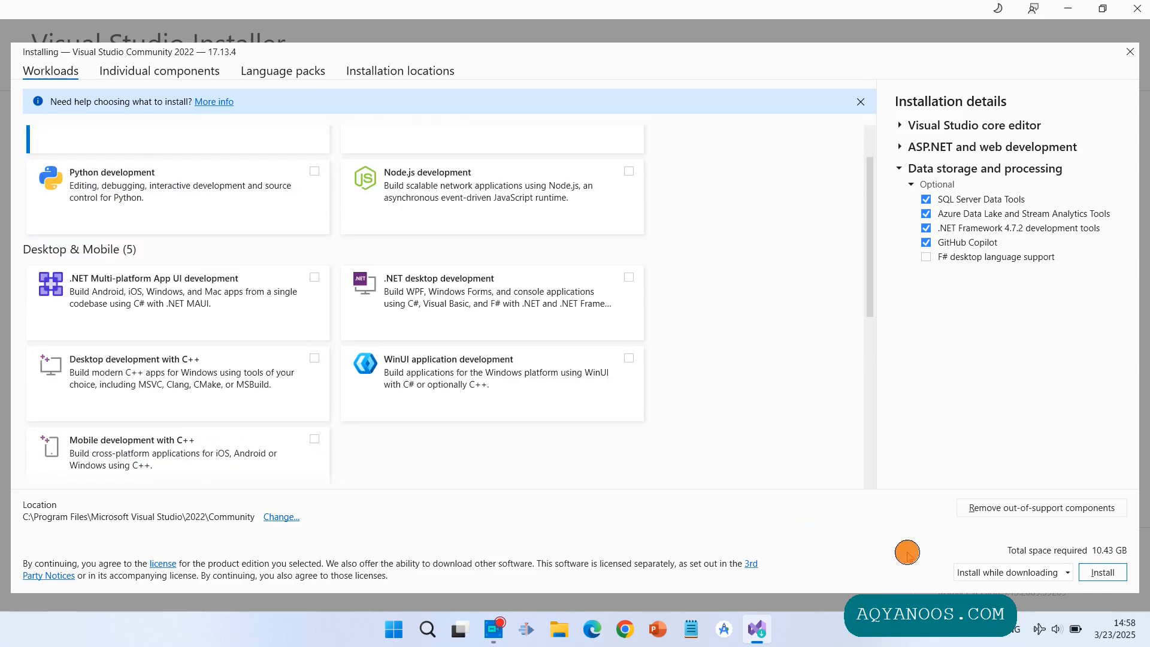
click(1100, 574)
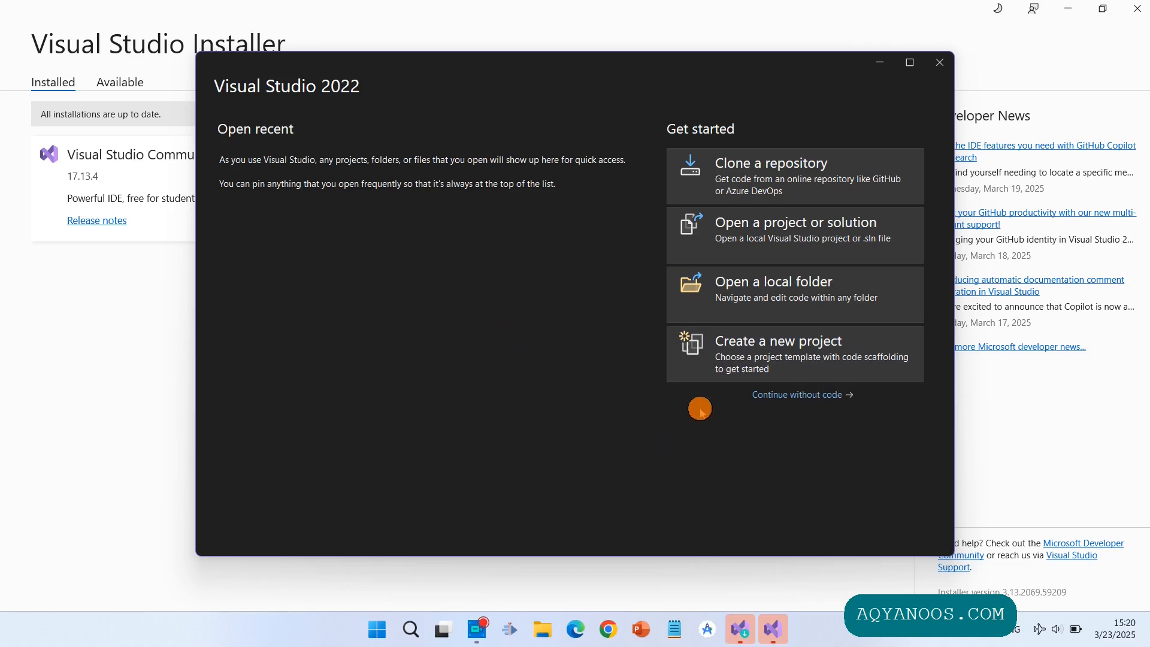
Start creating a new project in Visual Studio 2022 and close the Visual Studio Installer window
click(756, 361)
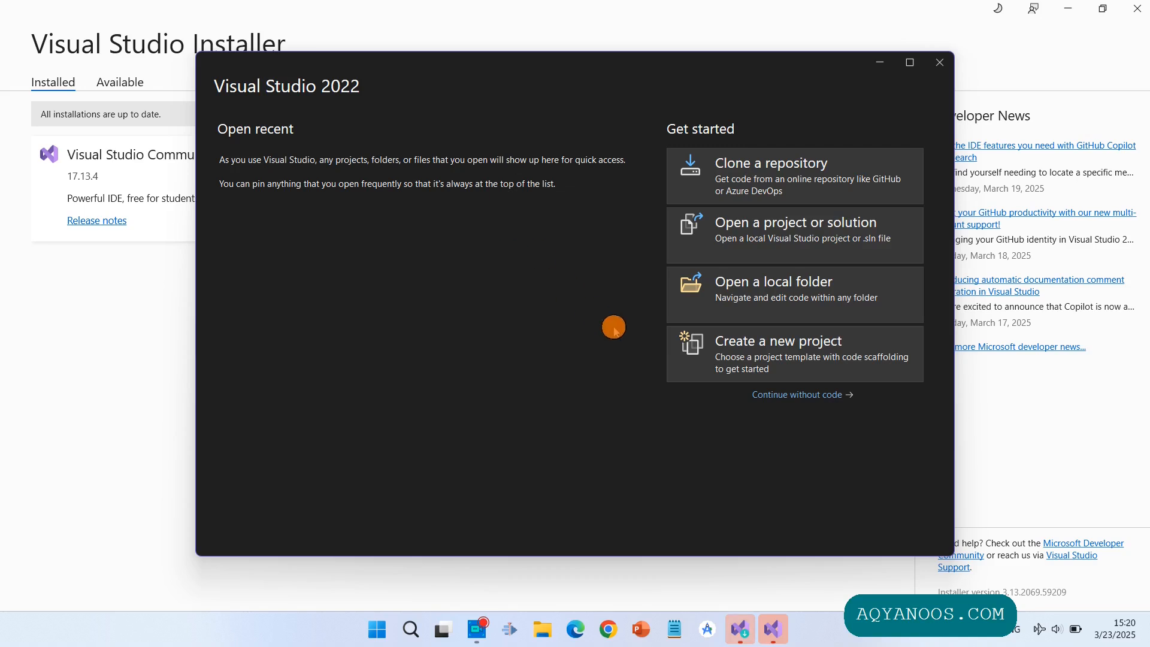
click(760, 347)
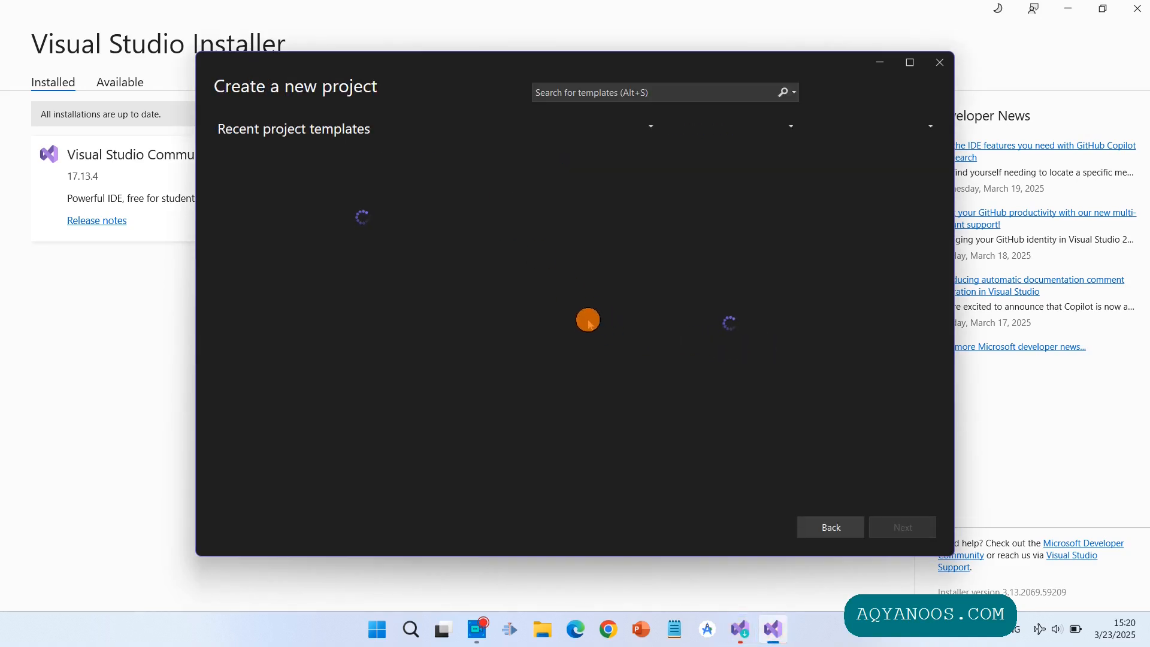
click(741, 634)
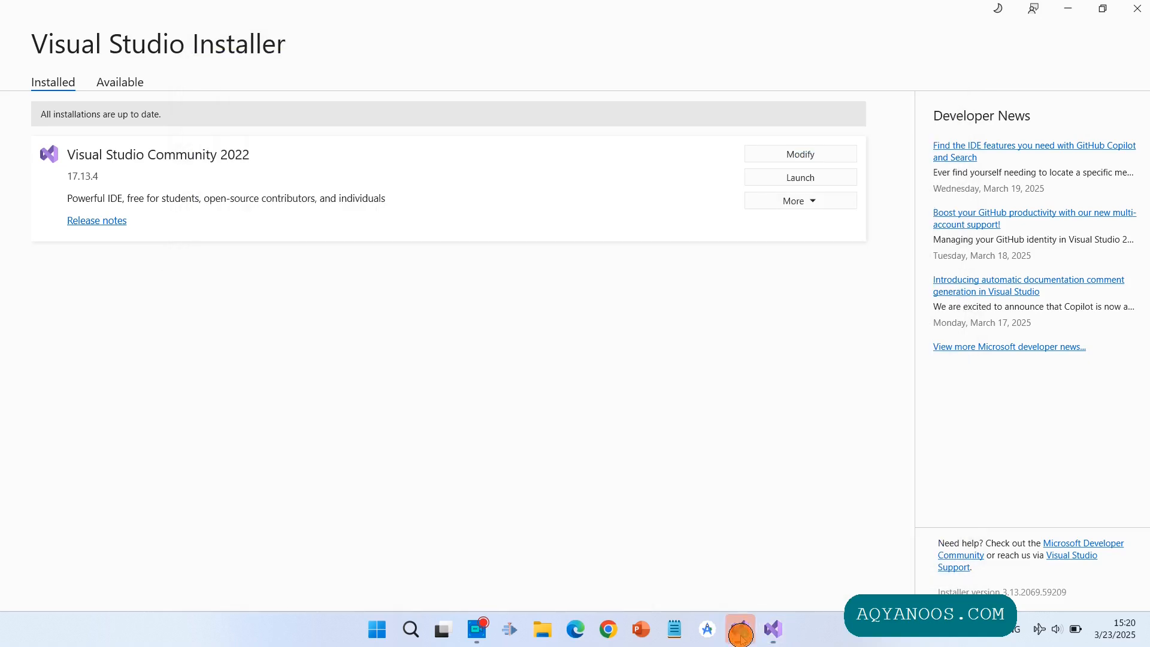
click(1136, 11)
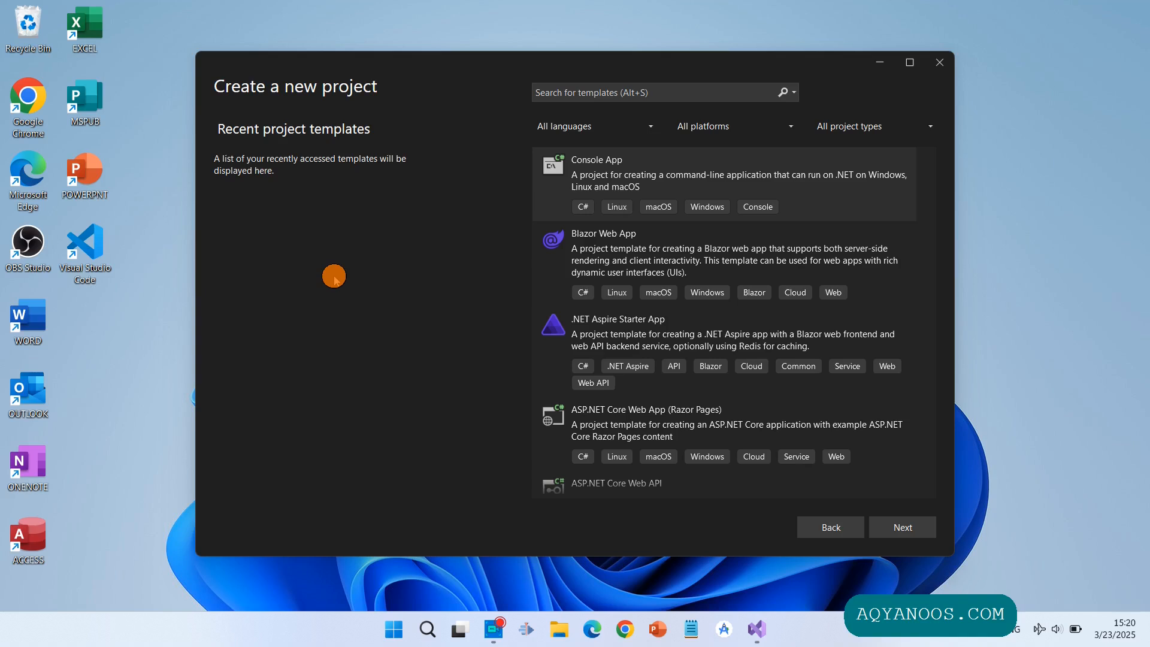
Search the project templates for react and choose the JavaScript version of React and ASP.NET Core
click(616, 91)
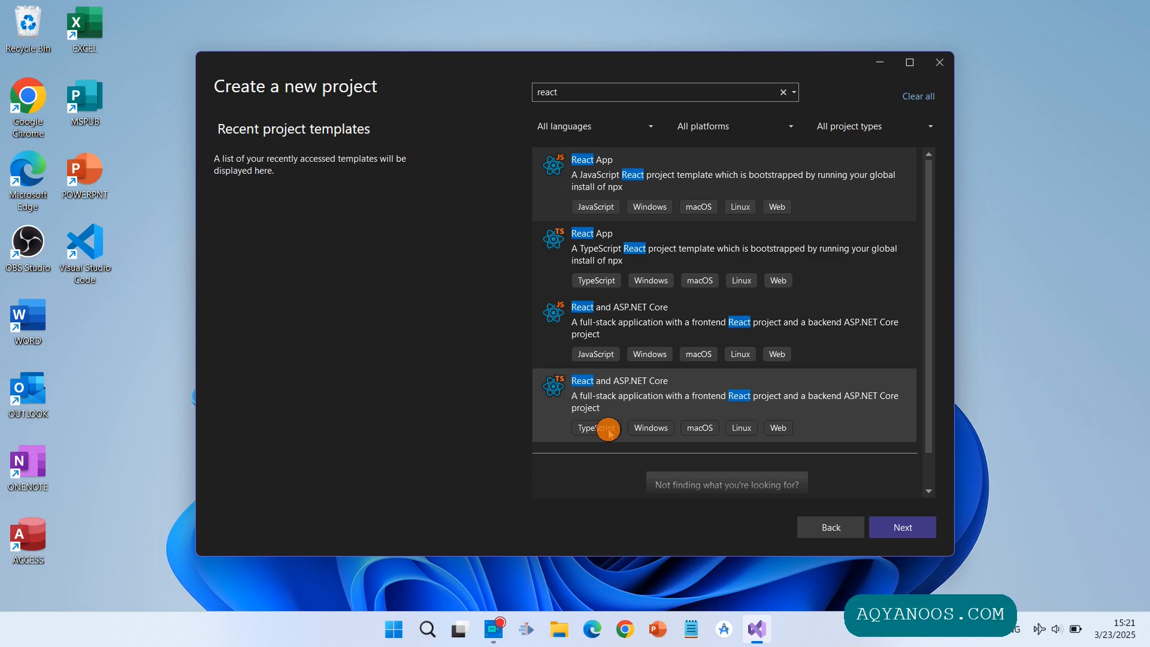
click(681, 324)
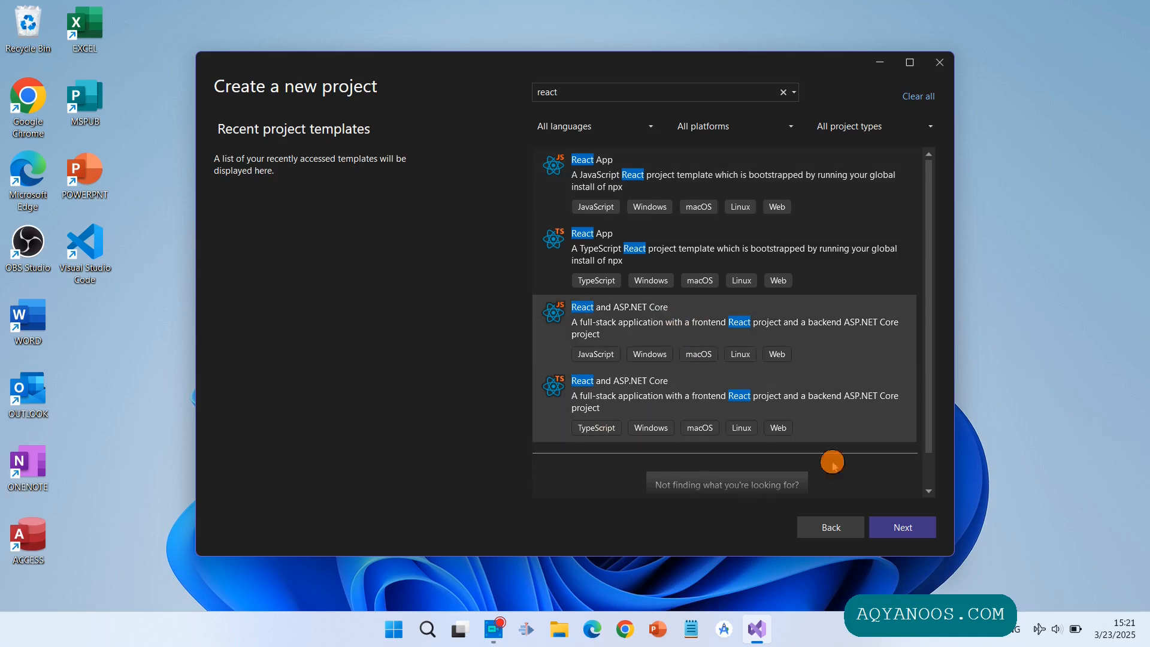
click(904, 528)
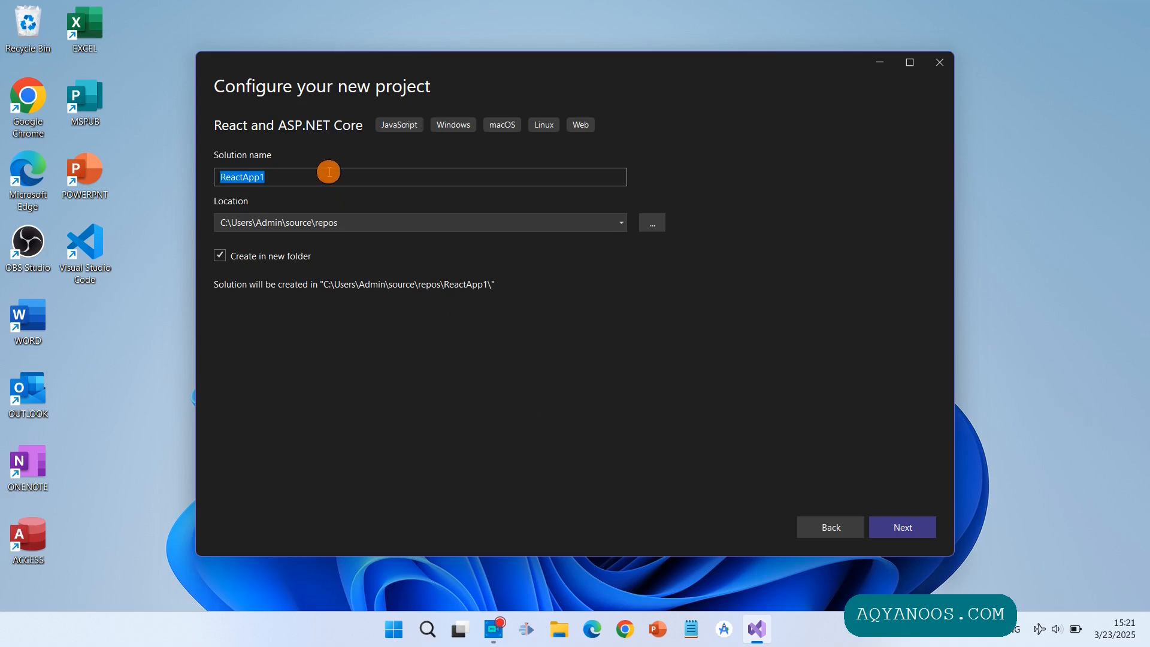
Name the solution Test React App and set its location to a new React-ASP folder inside Projects
text(Test)
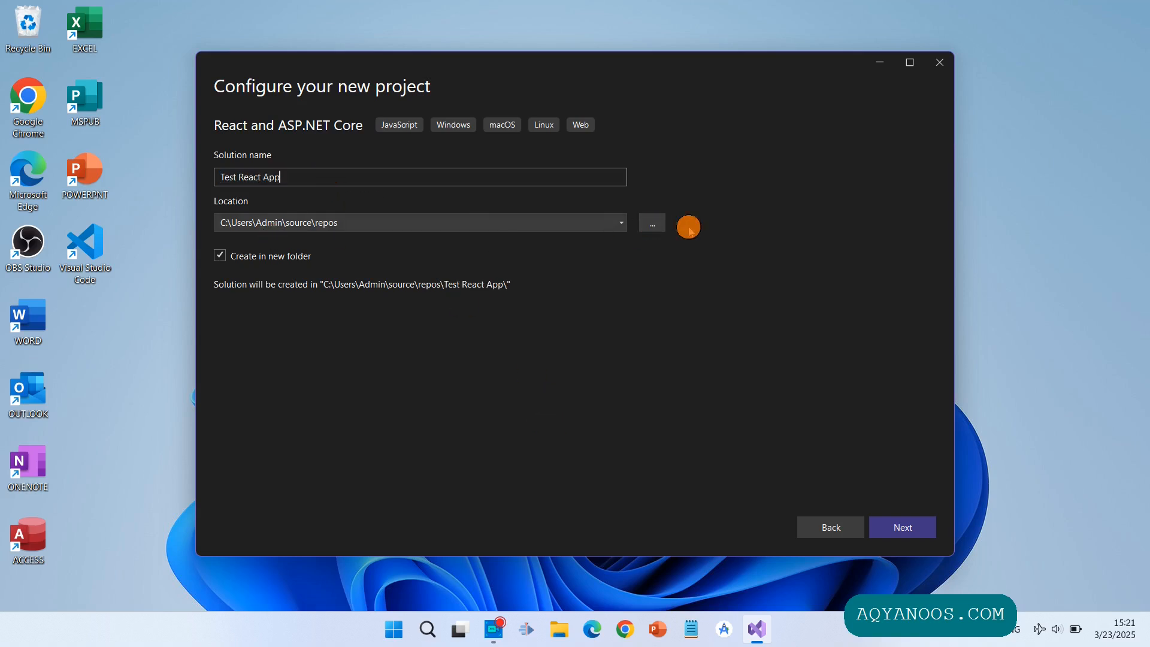
click(657, 224)
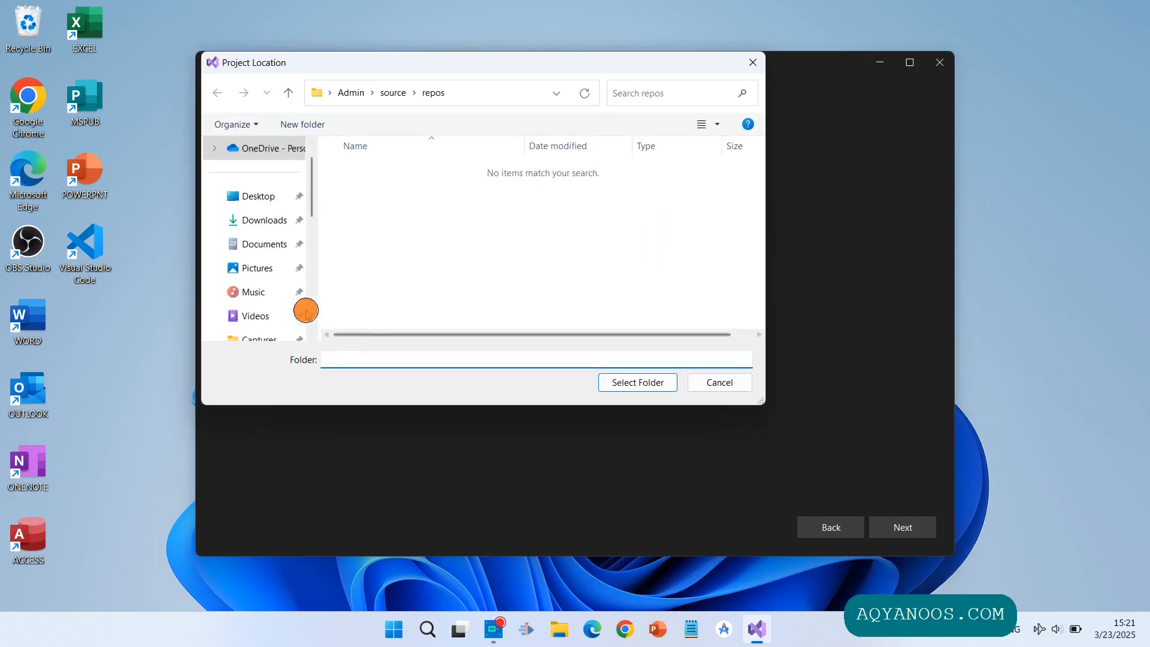
scroll(276, 299, down, 3)
click(272, 310)
click(302, 123)
text(React-A)
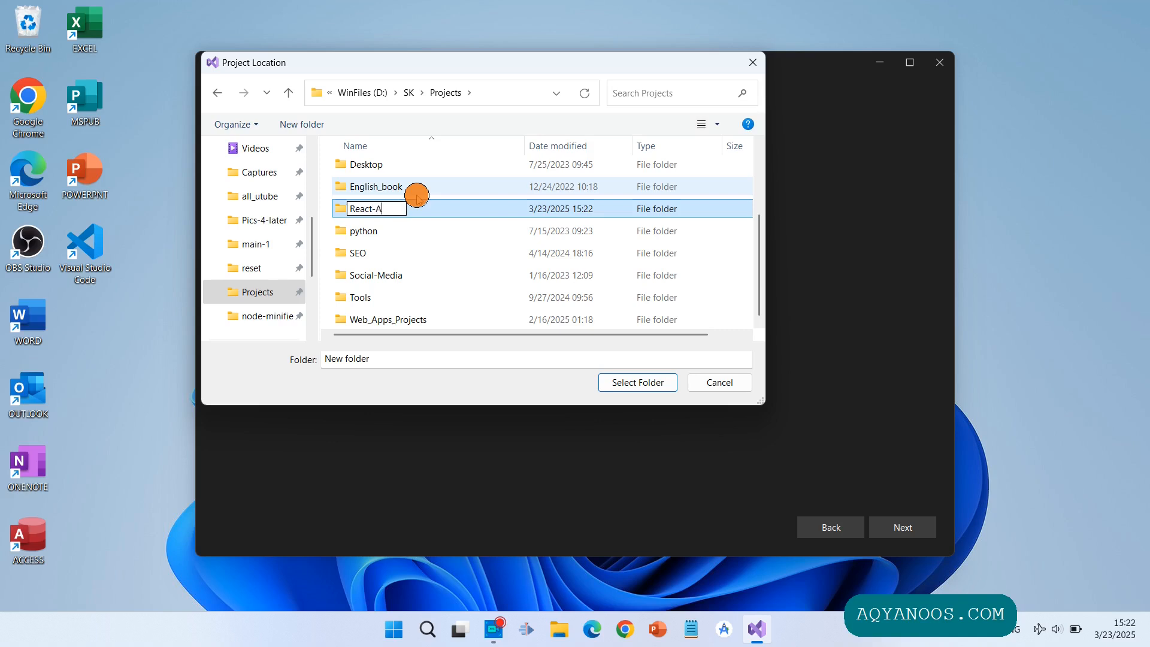
text(SP)
key(Return)
key(Return)
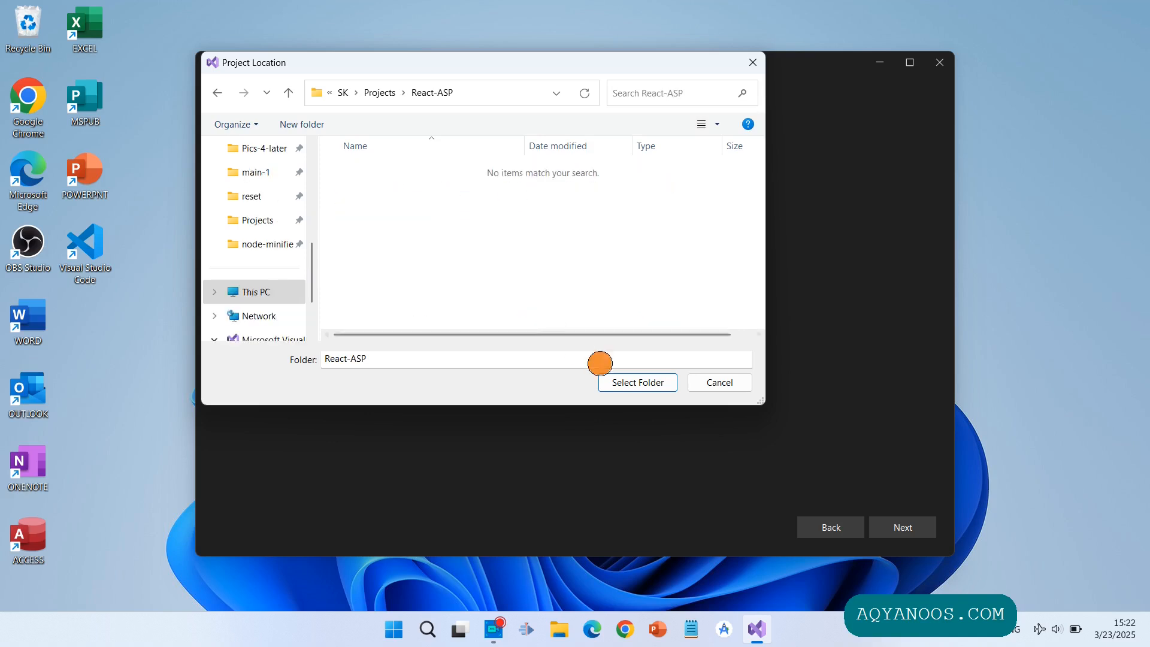
click(631, 382)
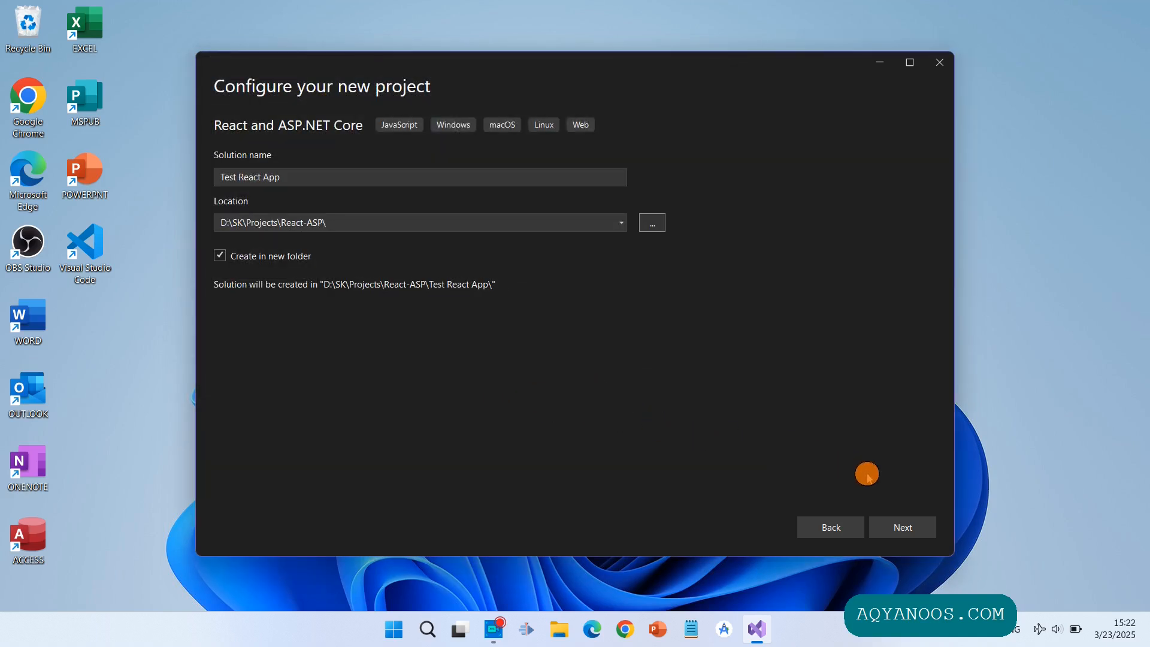
click(902, 528)
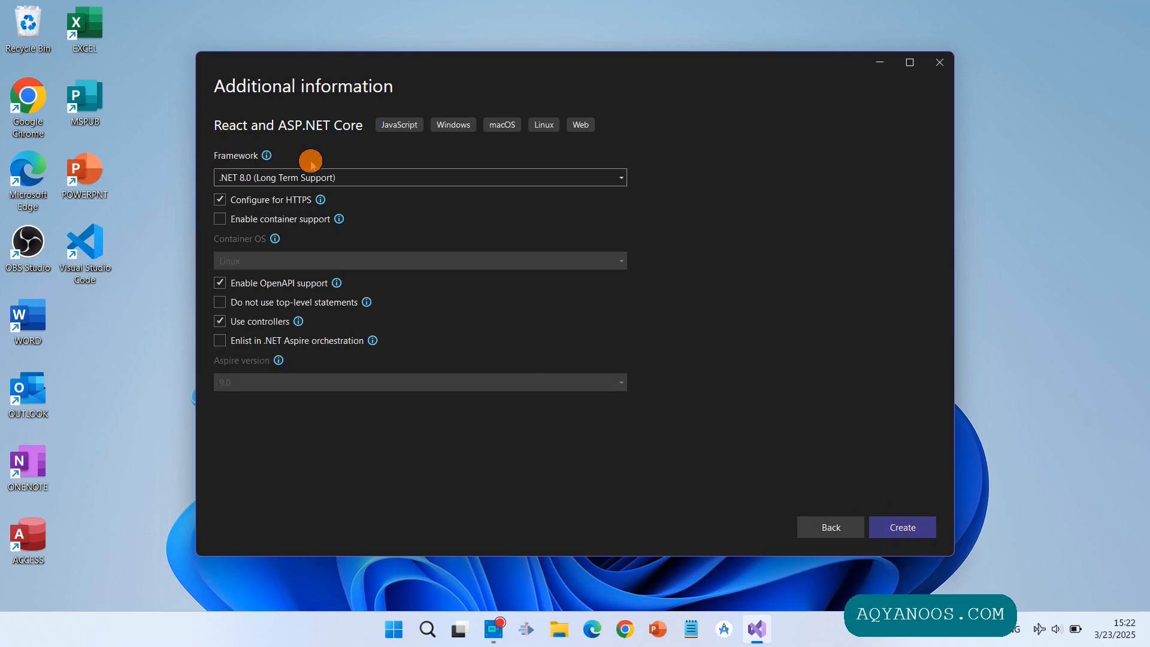
Choose .NET 8.0 (Long Term Support), enable Do not use top-level statements, and try to create the project
click(234, 179)
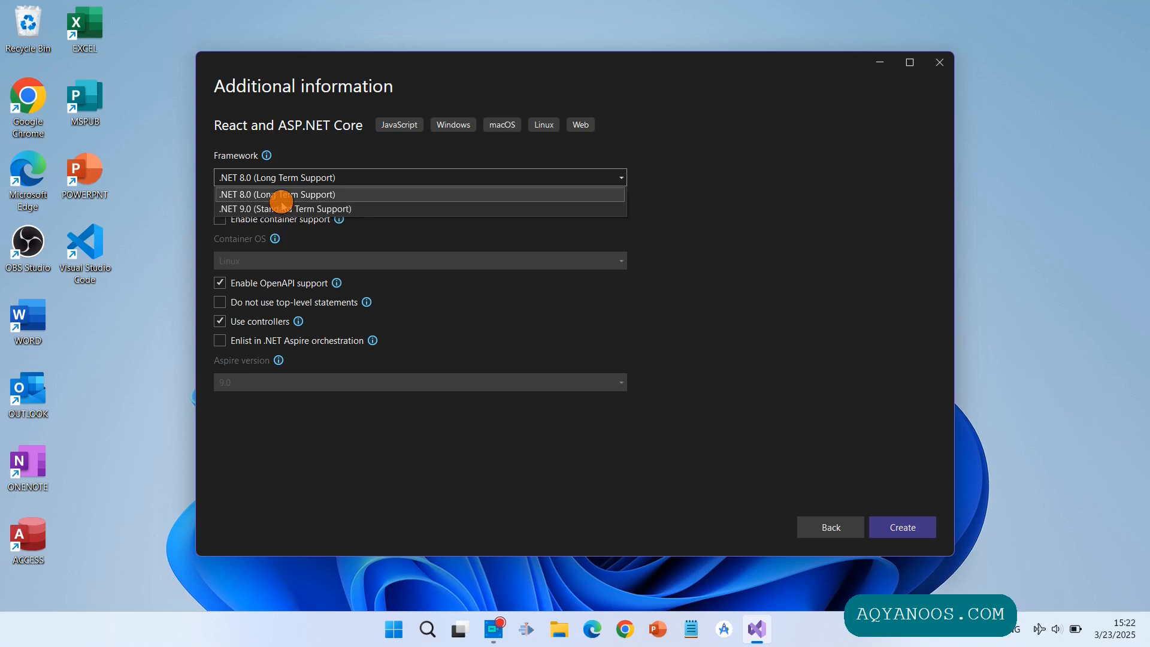
click(280, 200)
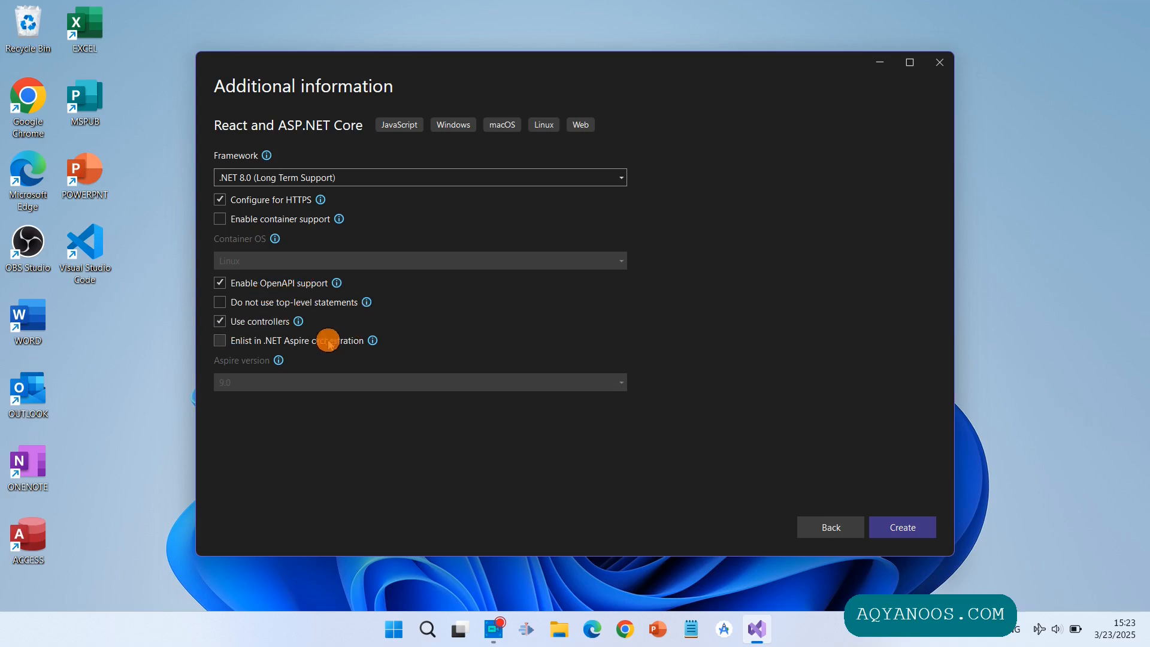
click(220, 301)
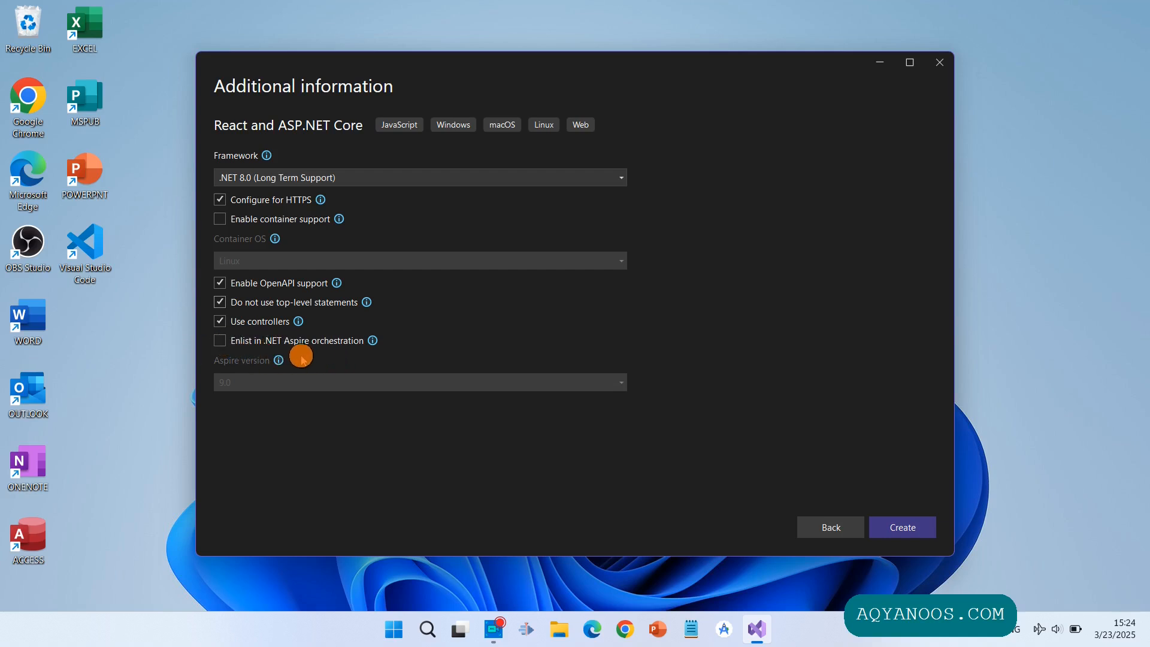
click(901, 528)
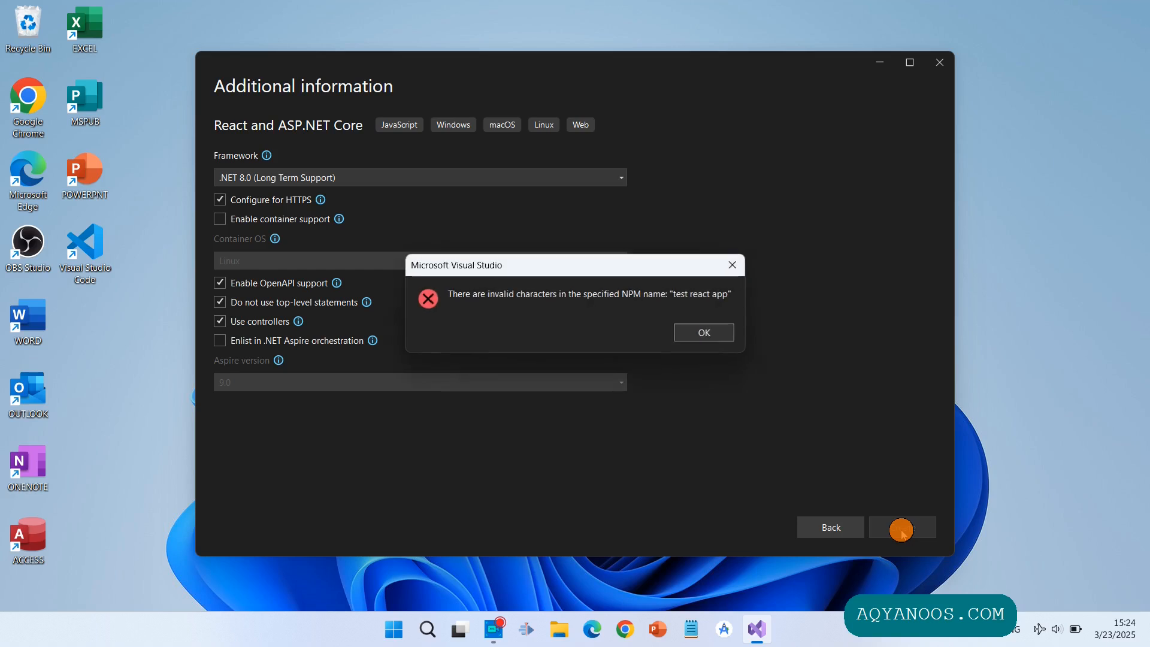
click(708, 333)
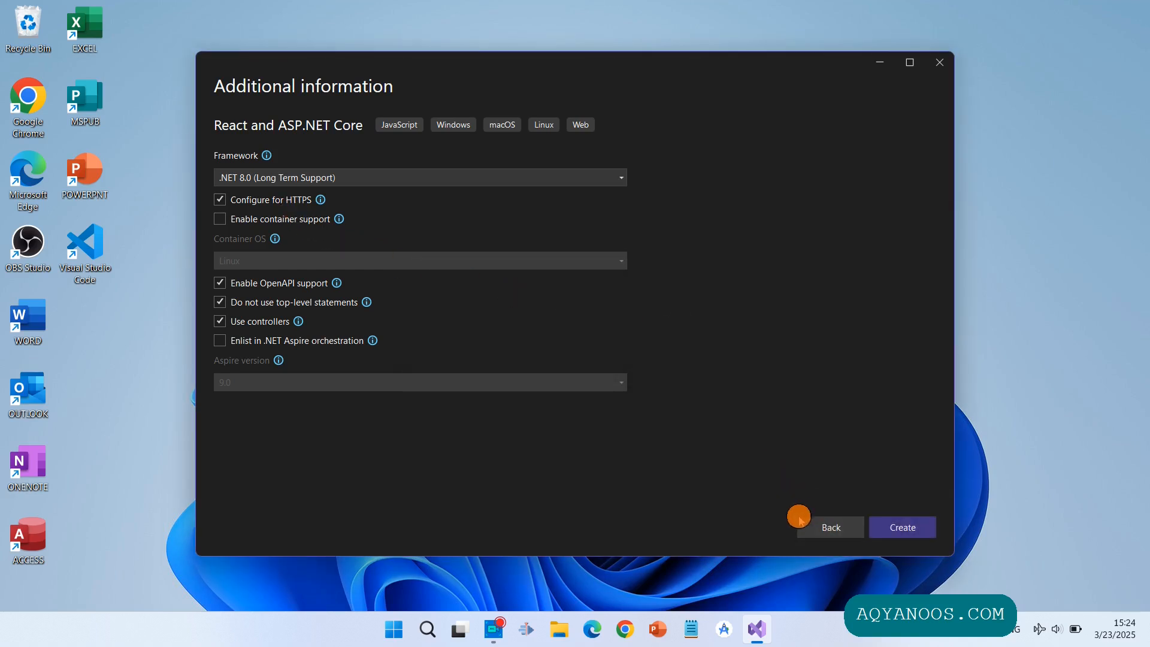
Return to the project configuration and rename the solution as TestReactApp without spaces
click(802, 525)
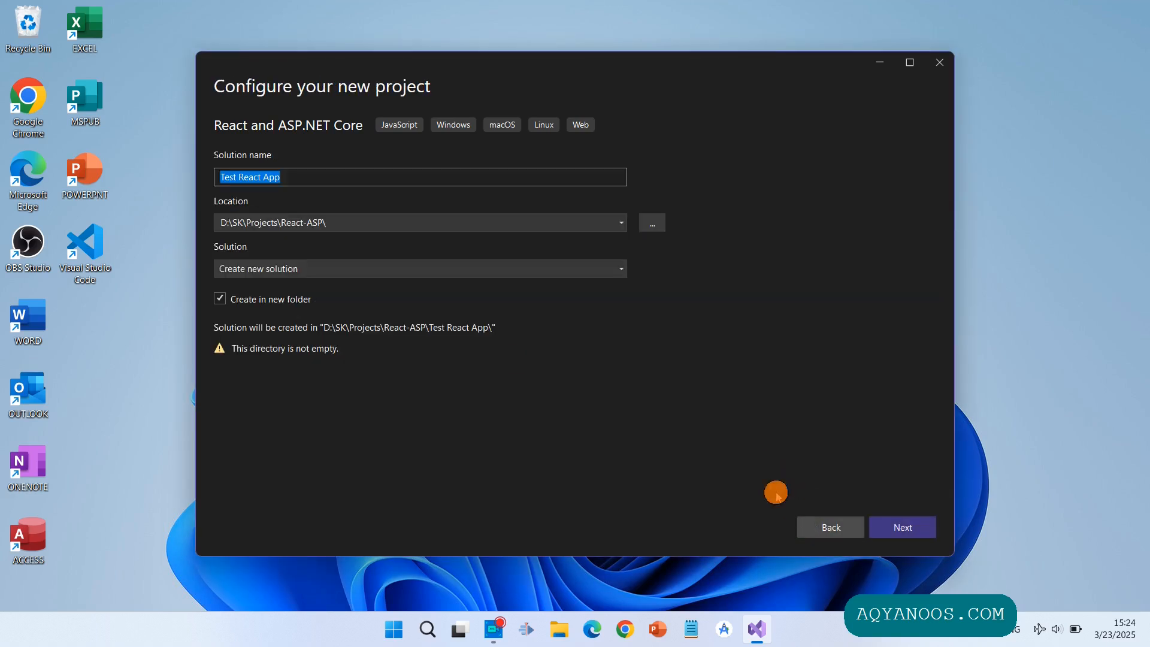
click(301, 176)
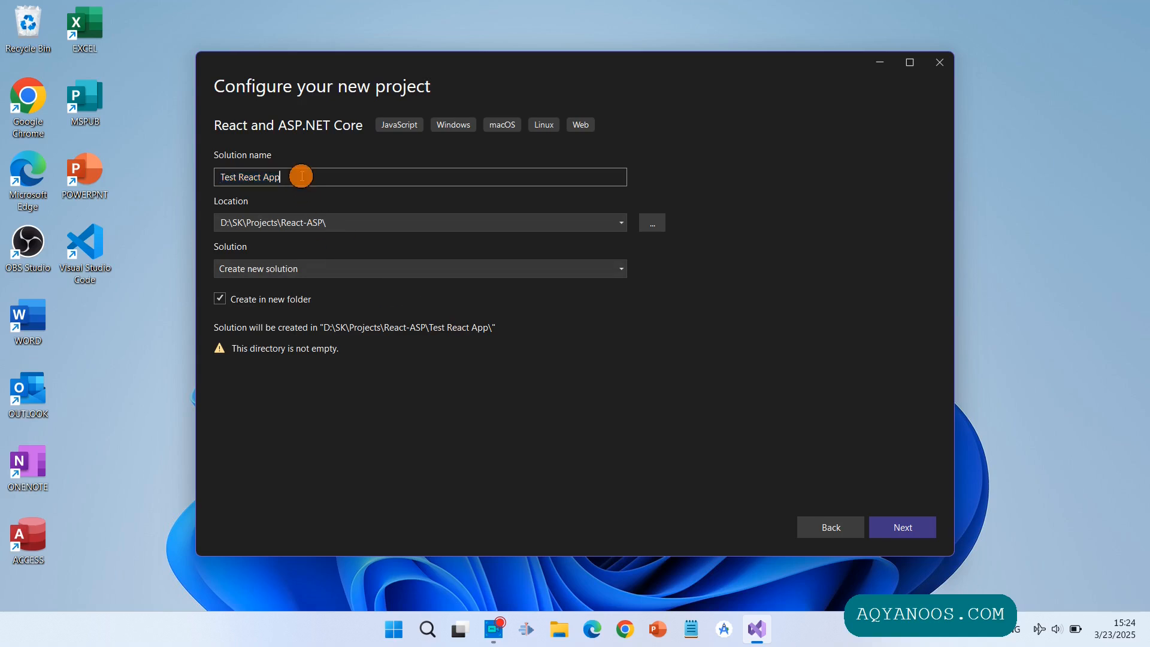
click(240, 176)
key(BackSpace)
click(258, 176)
key(BackSpace)
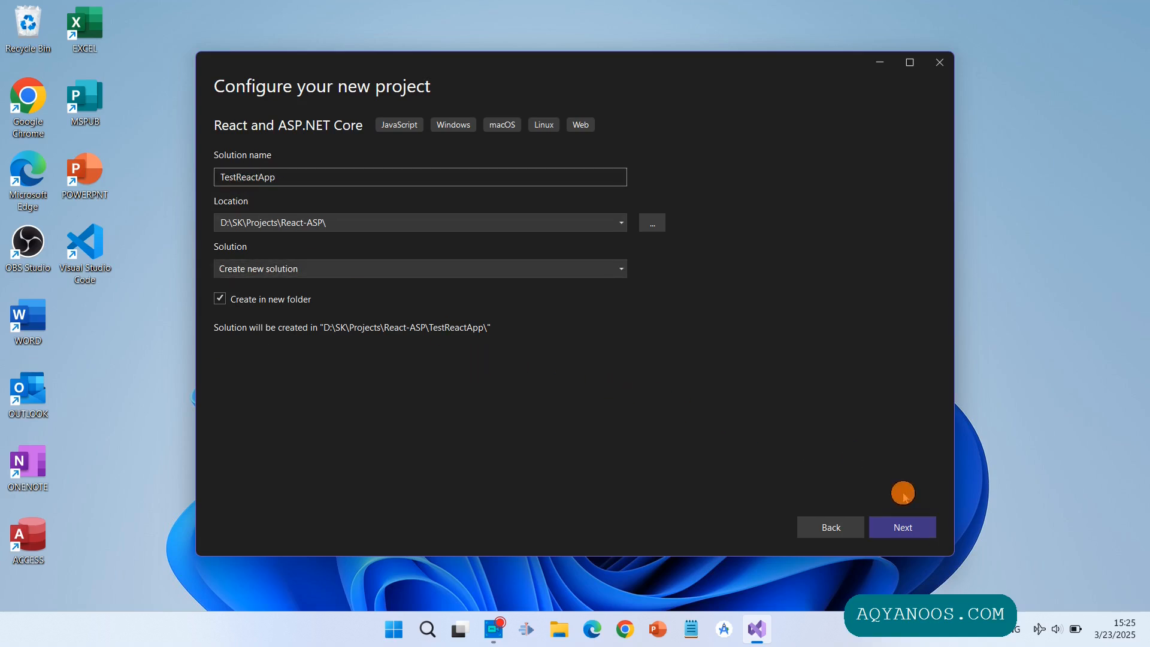
Create the TestReactApp project with the chosen options and save the changes to Test React App.sln
click(909, 529)
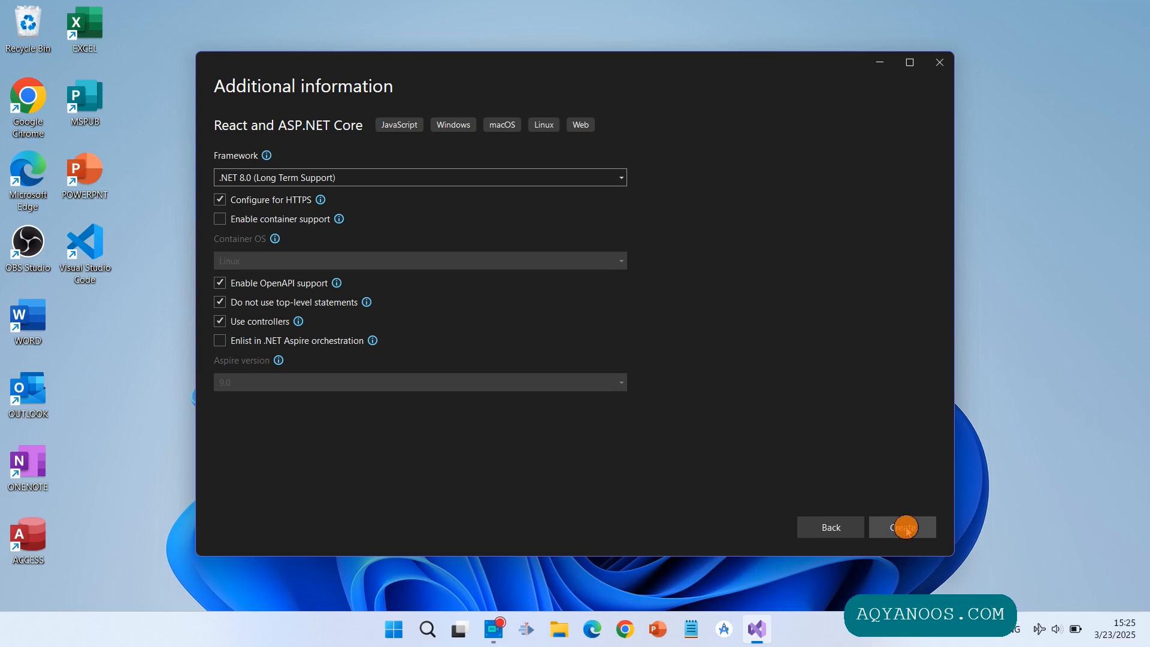
click(905, 527)
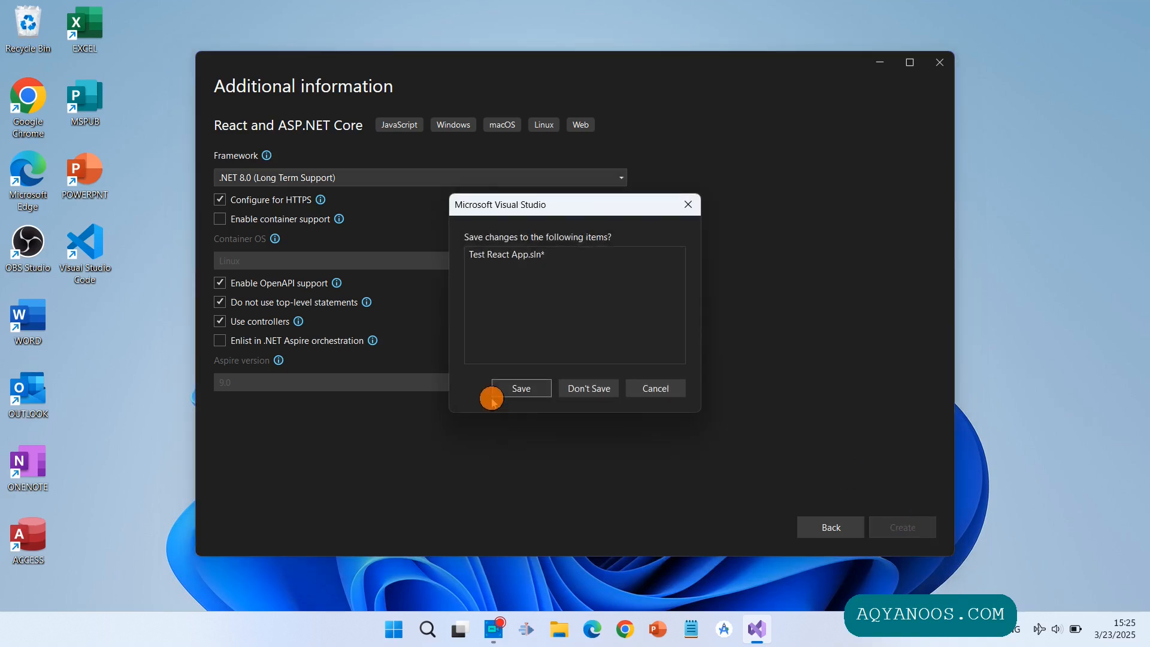
click(515, 389)
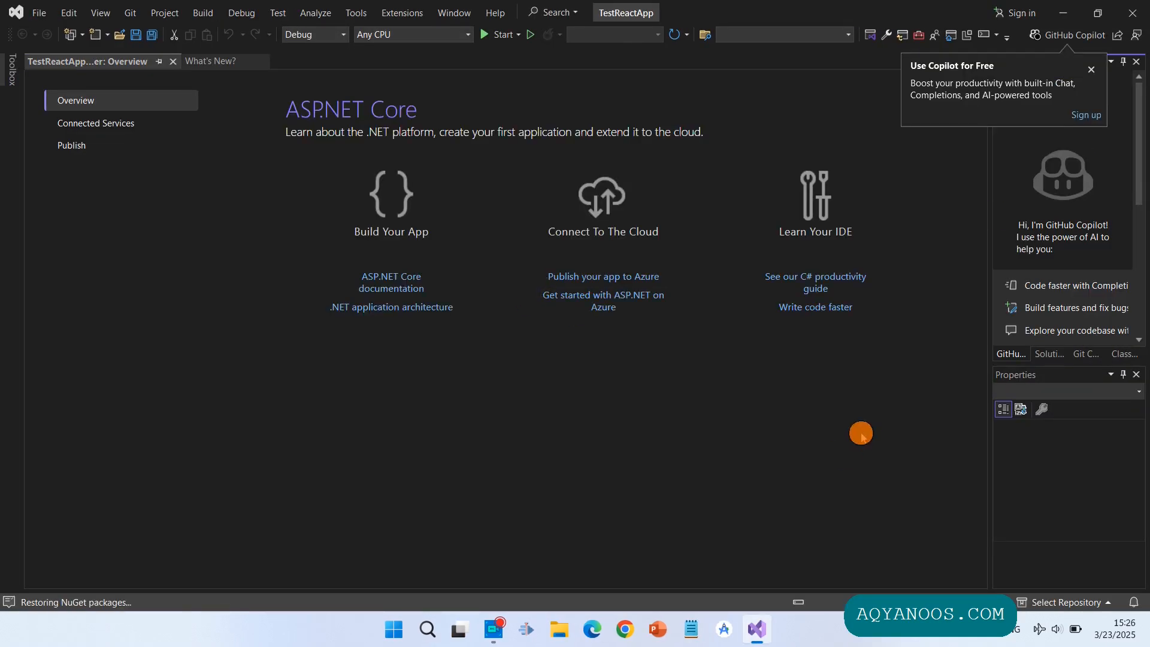
Close the GitHub Copilot notice and the Copilot and Properties panes, and collapse the client and server projects in Solution Explorer
click(1090, 69)
click(1136, 62)
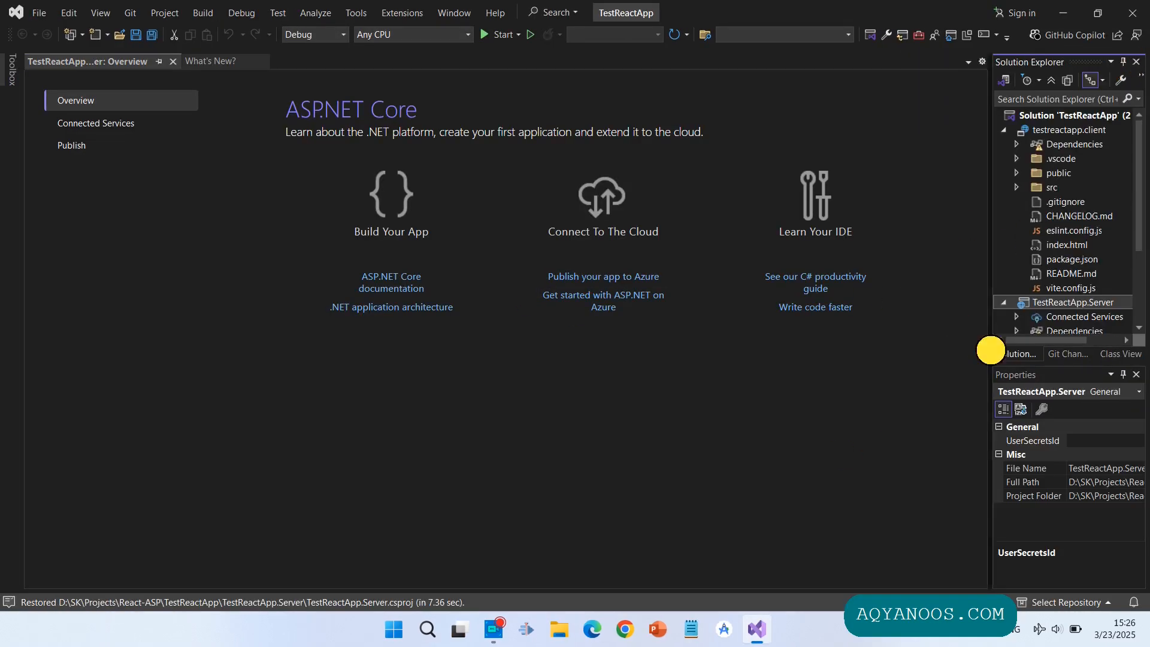
click(1135, 375)
click(913, 130)
click(914, 144)
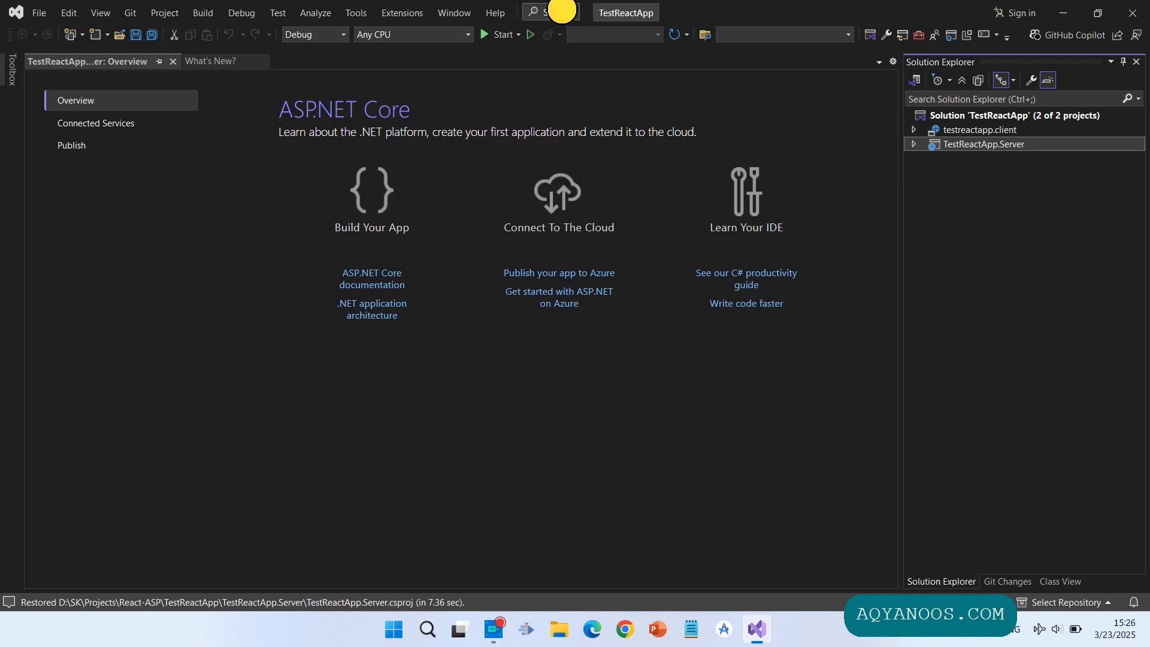
Search the features for the environment color theme setting and change the color theme to Light
click(560, 11)
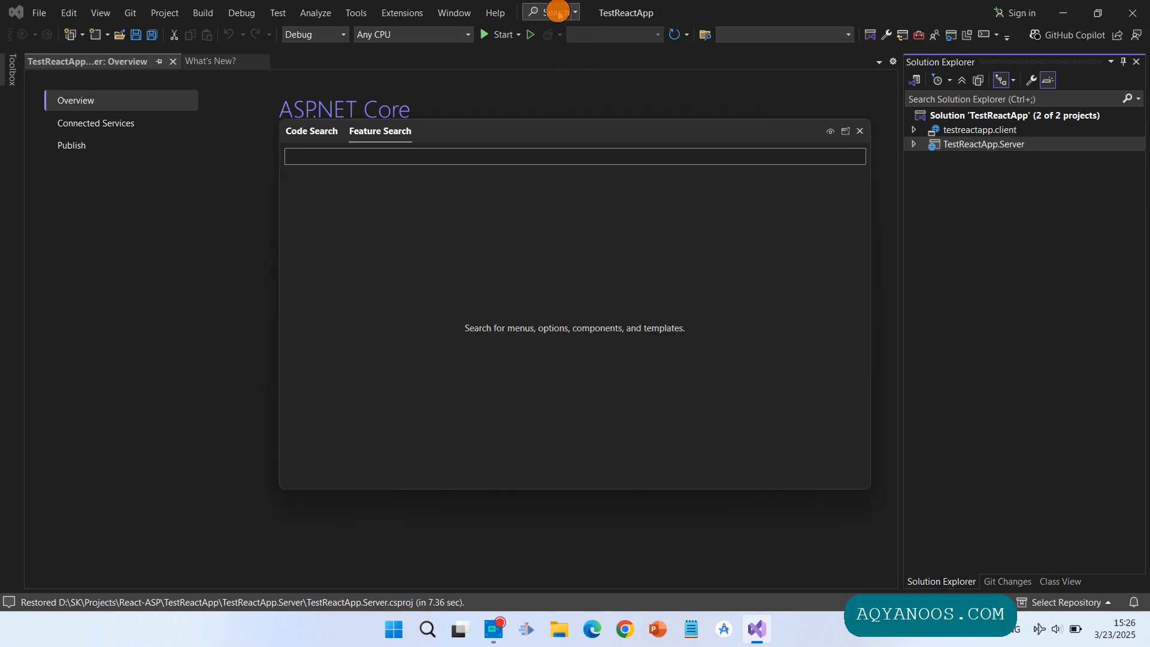
text(the)
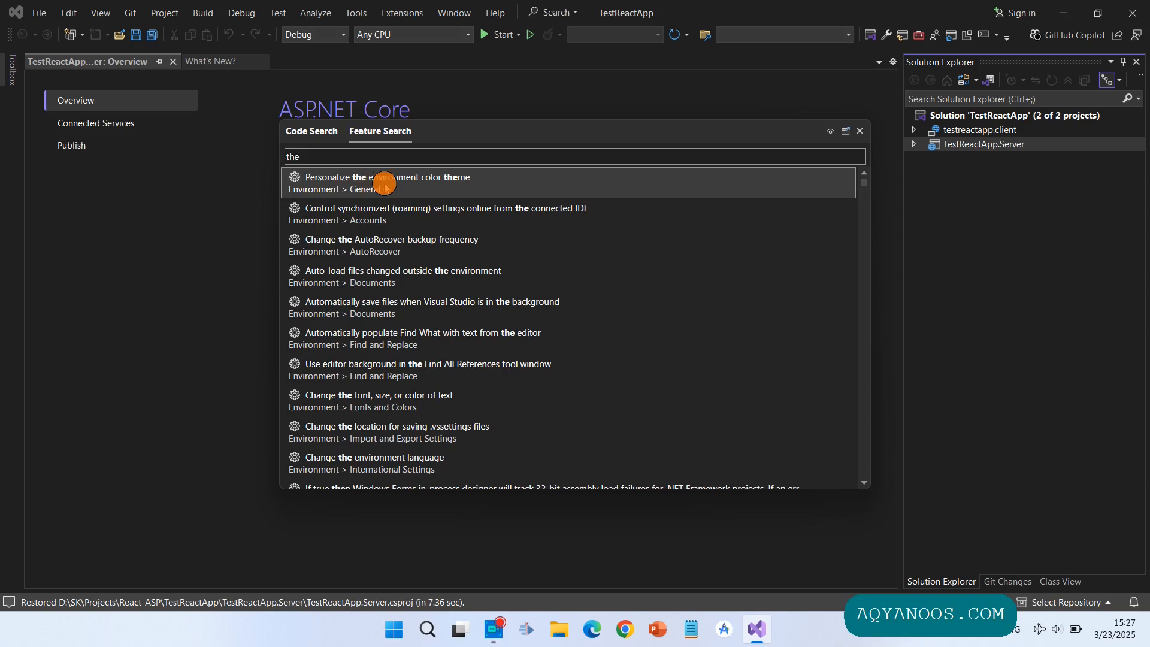
click(384, 182)
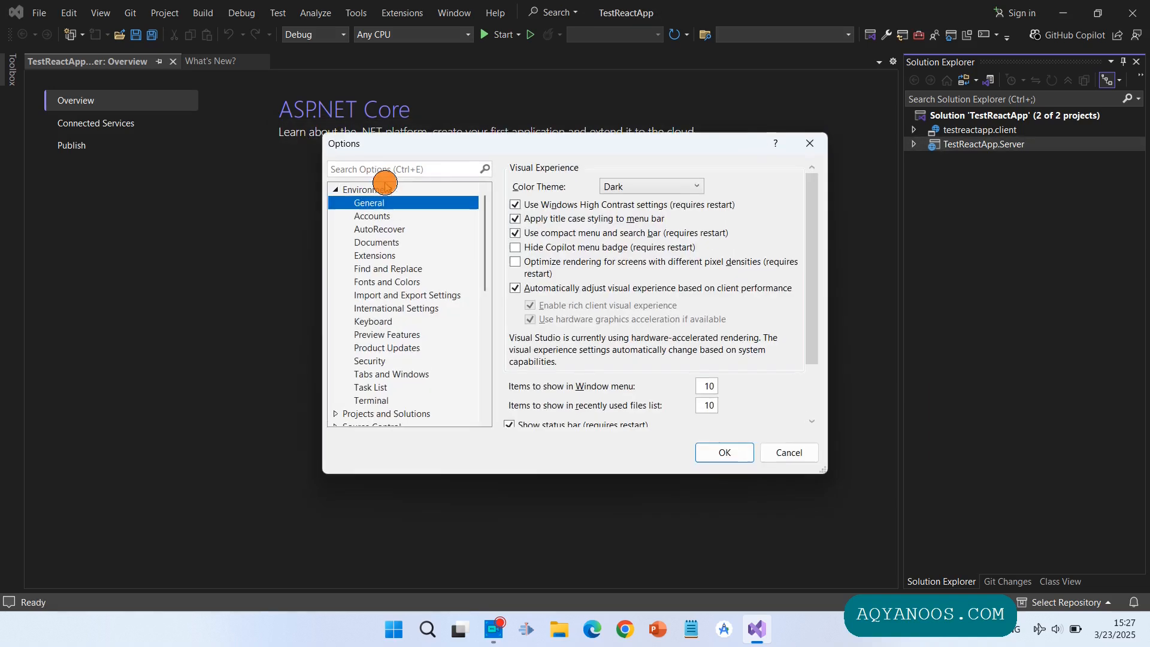
click(626, 185)
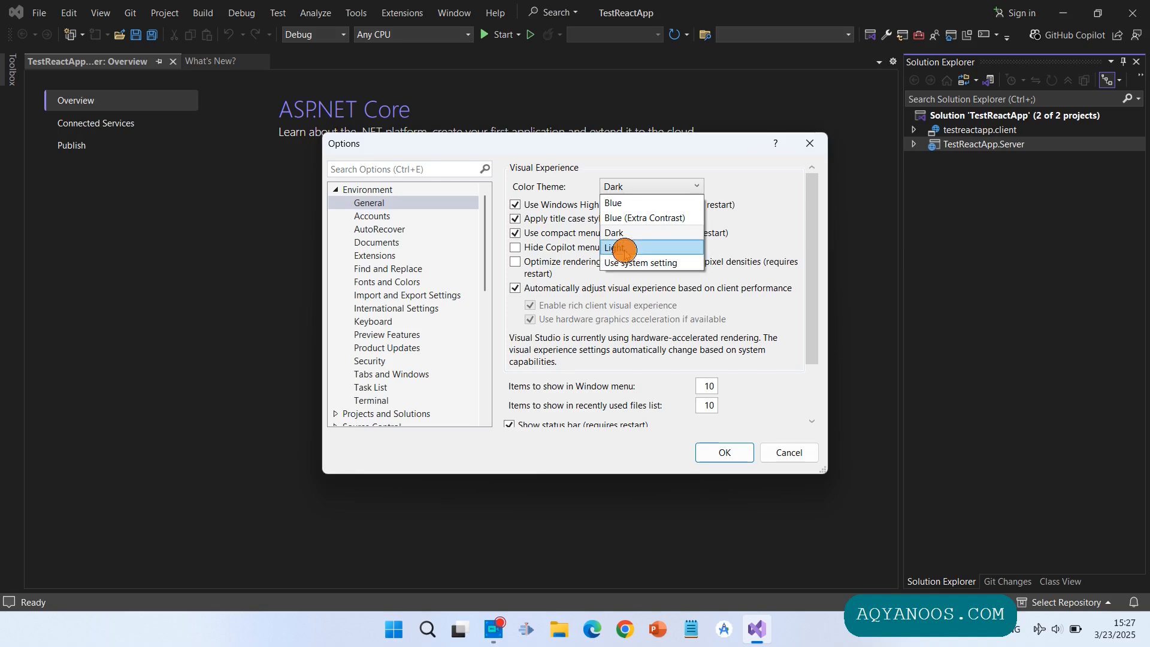
click(623, 248)
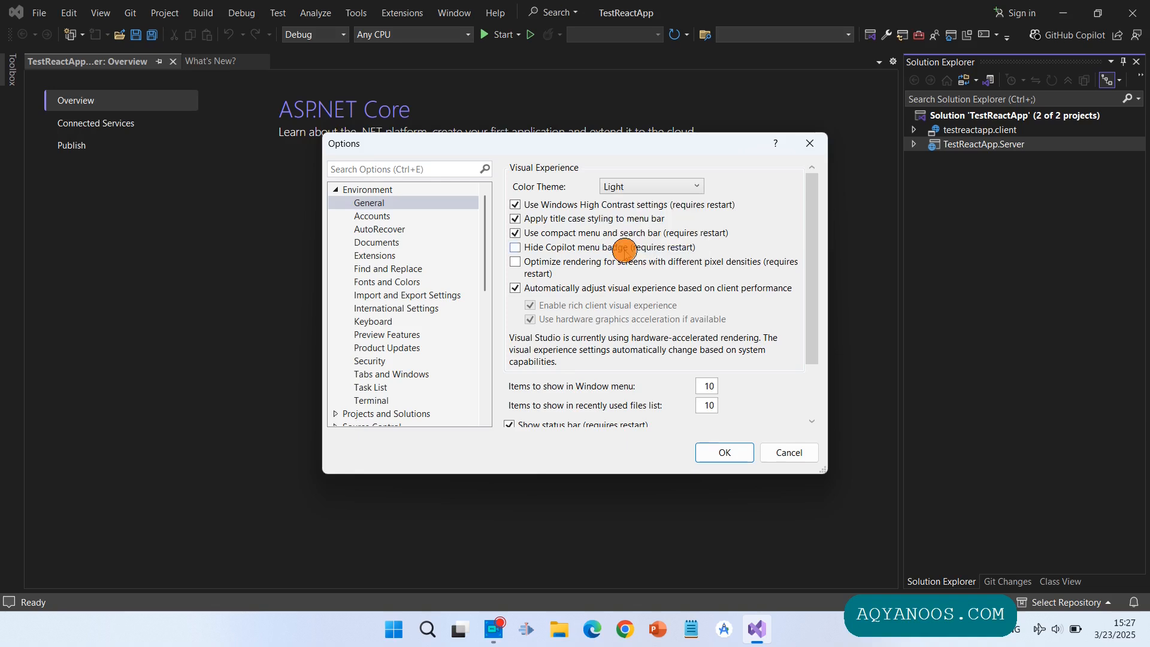
click(731, 454)
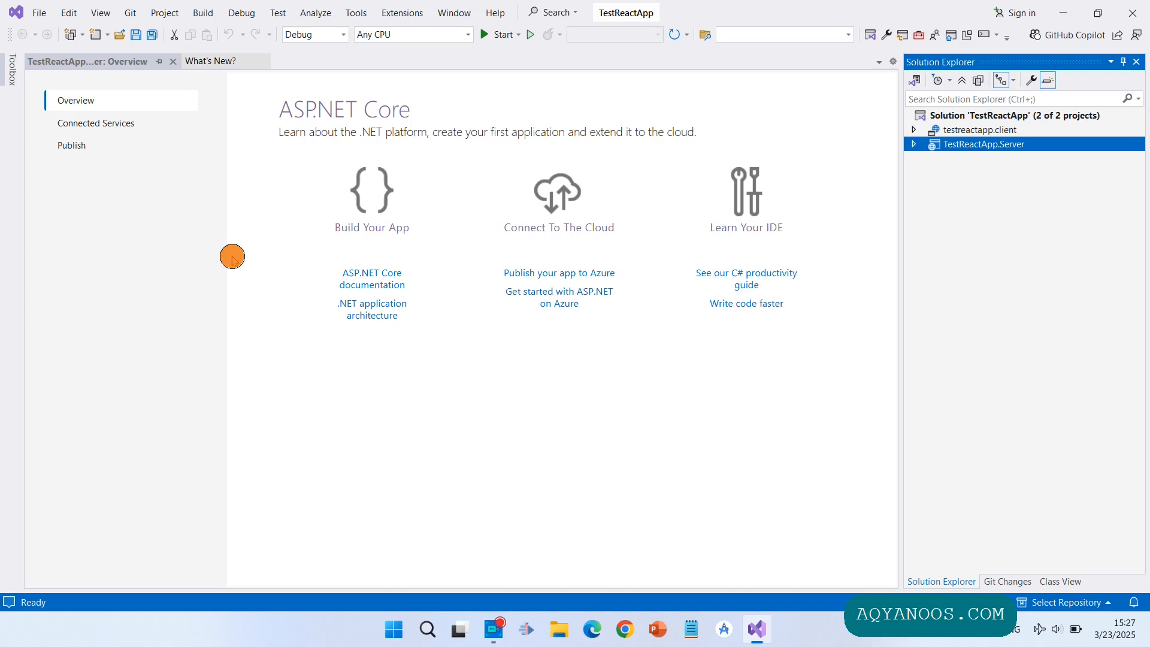
Close the project Overview and What's New pages and open the Extension Manager
click(174, 62)
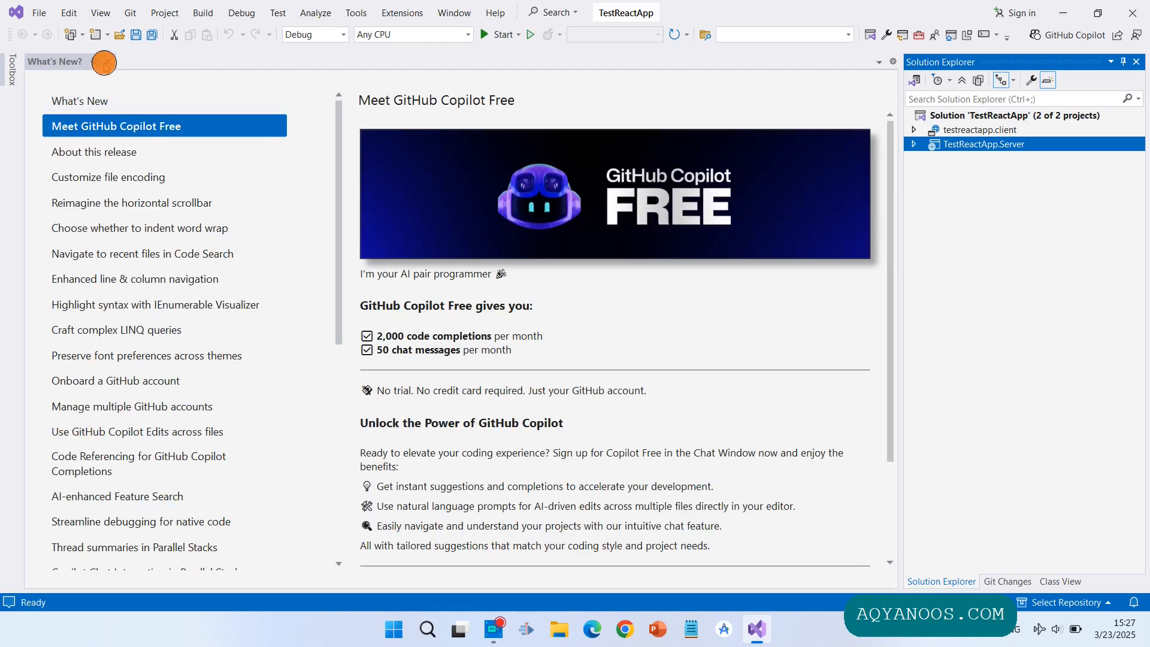
click(104, 61)
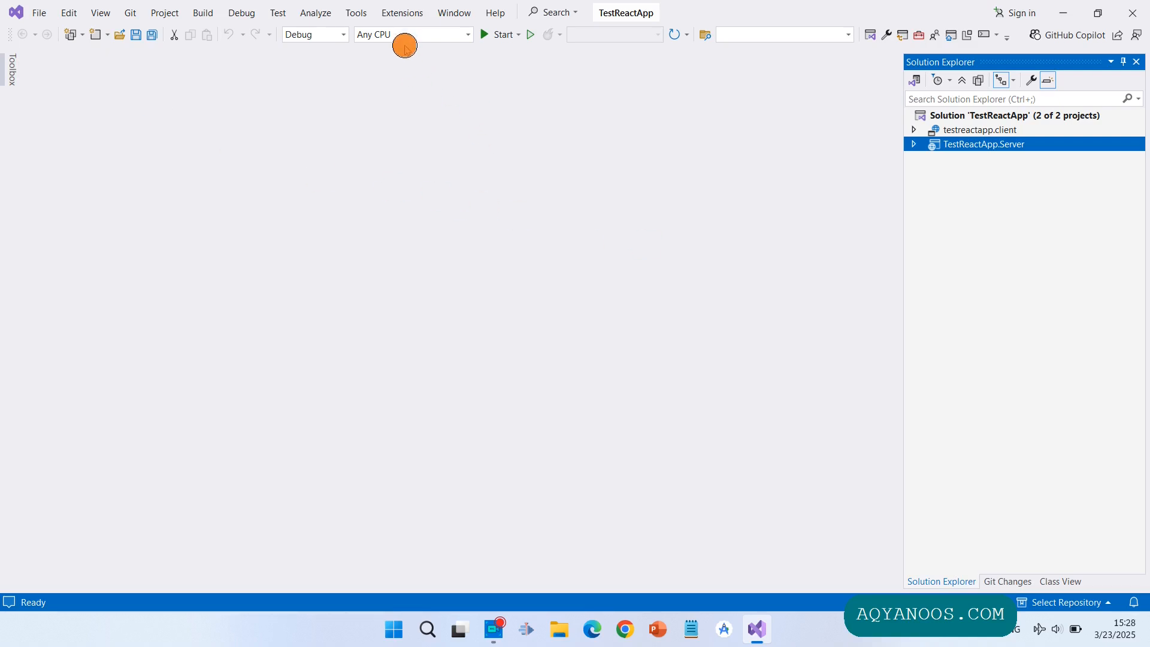
click(395, 13)
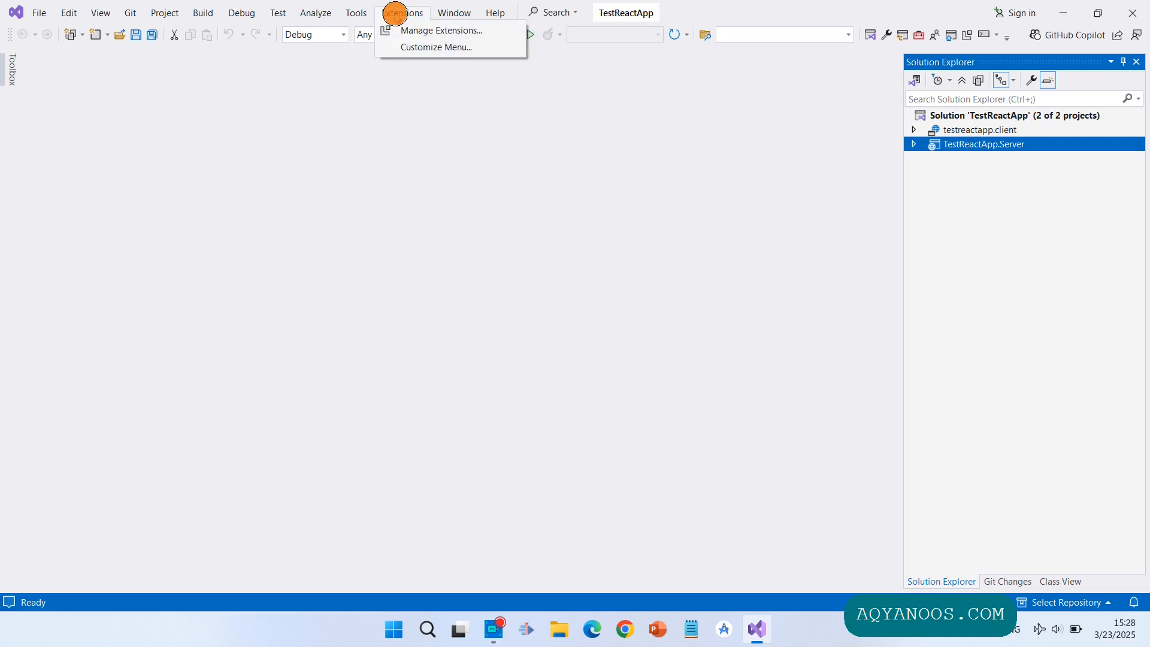
click(426, 30)
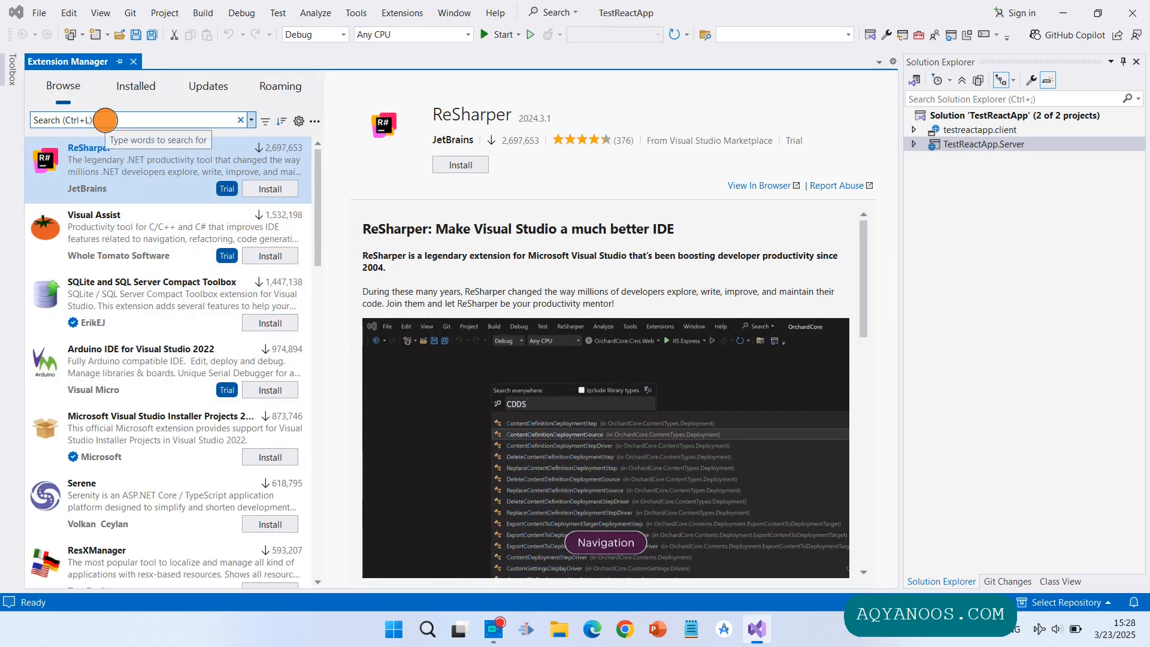
Search the available extensions for html and browse the matching extensions
click(93, 121)
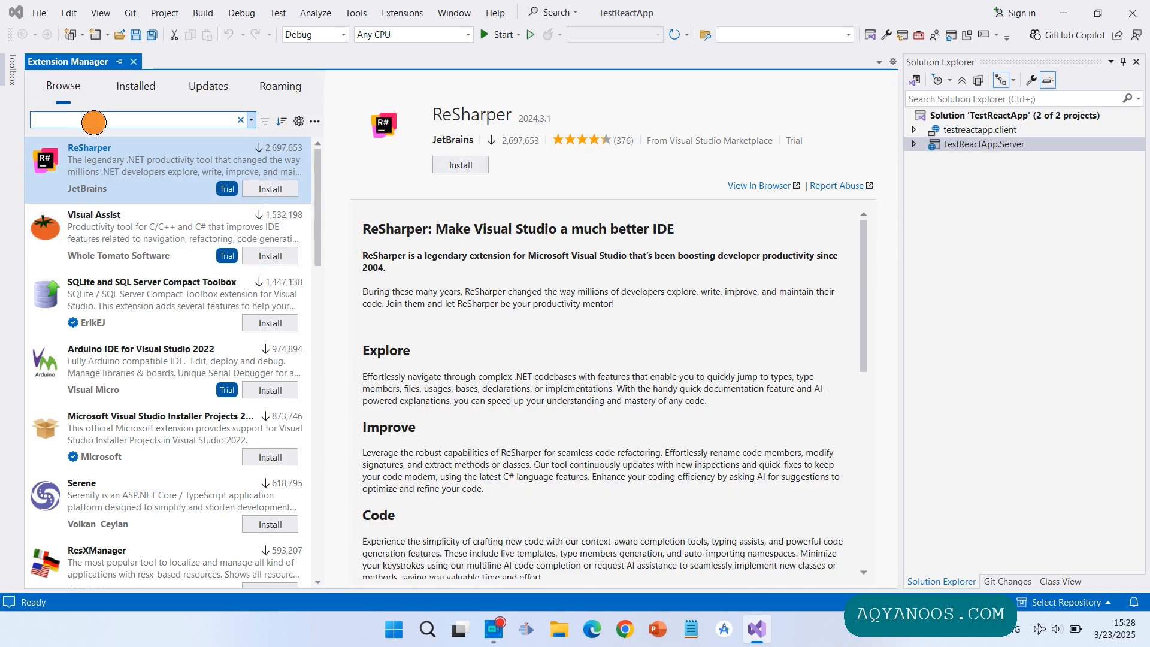
text(html)
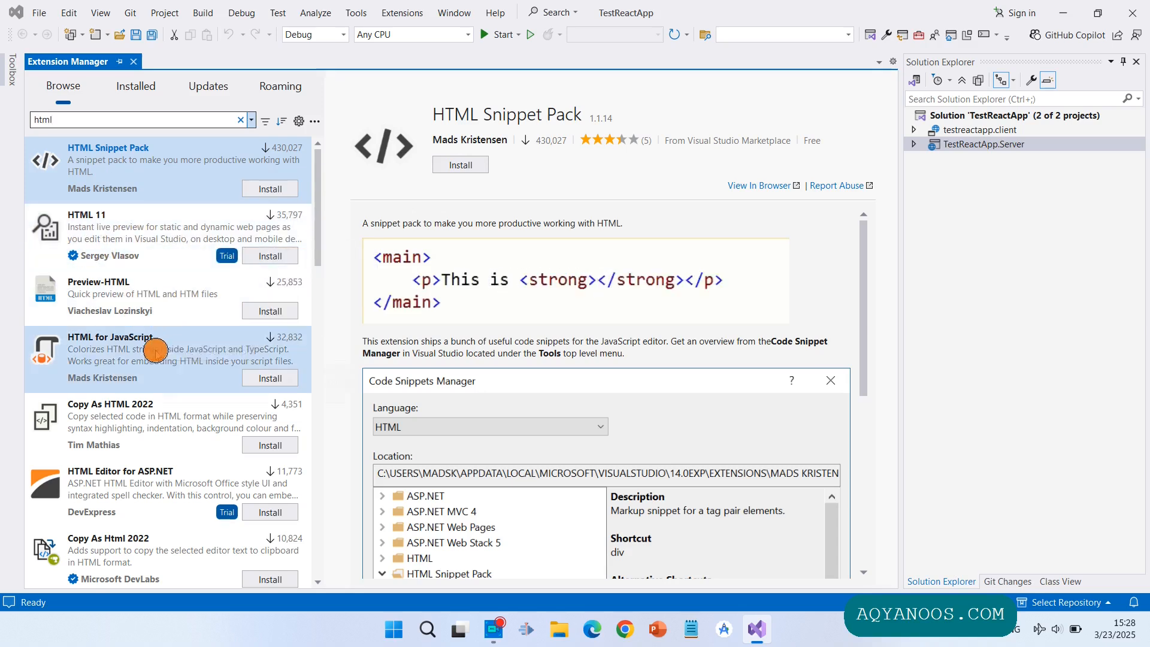
scroll(138, 365, down, 3)
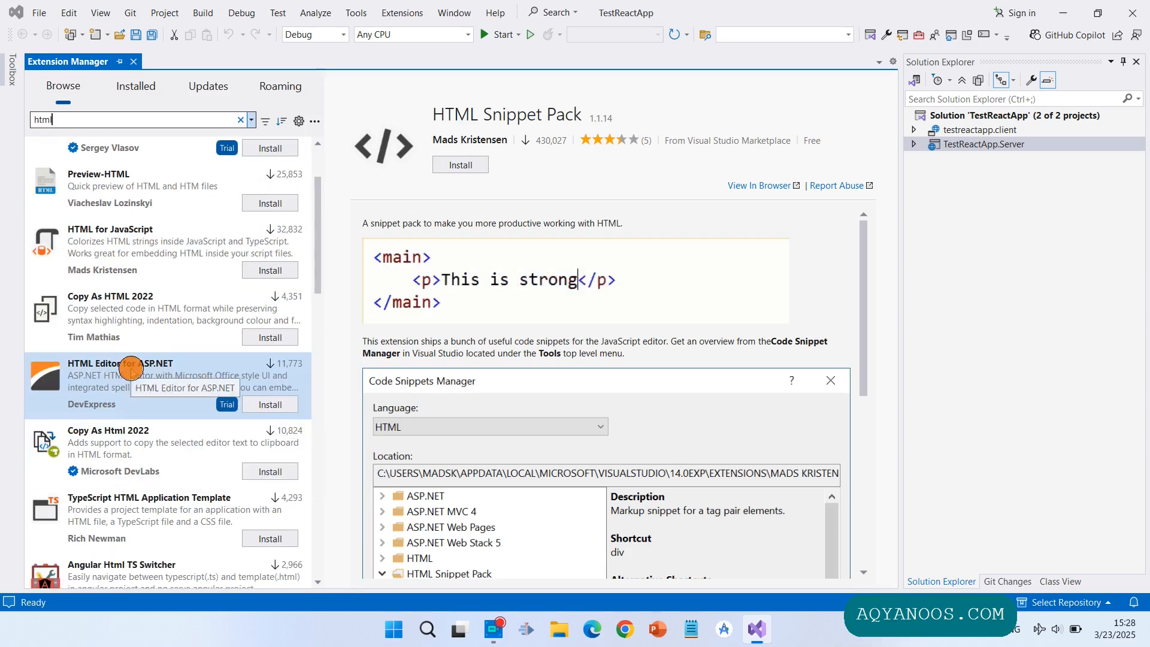
Search the available extensions for forma instead of html and install Format document on Save
scroll(138, 407, down, 5)
key(BackSpace)
key(BackSpace)
key(BackSpace)
key(BackSpace)
text(forma)
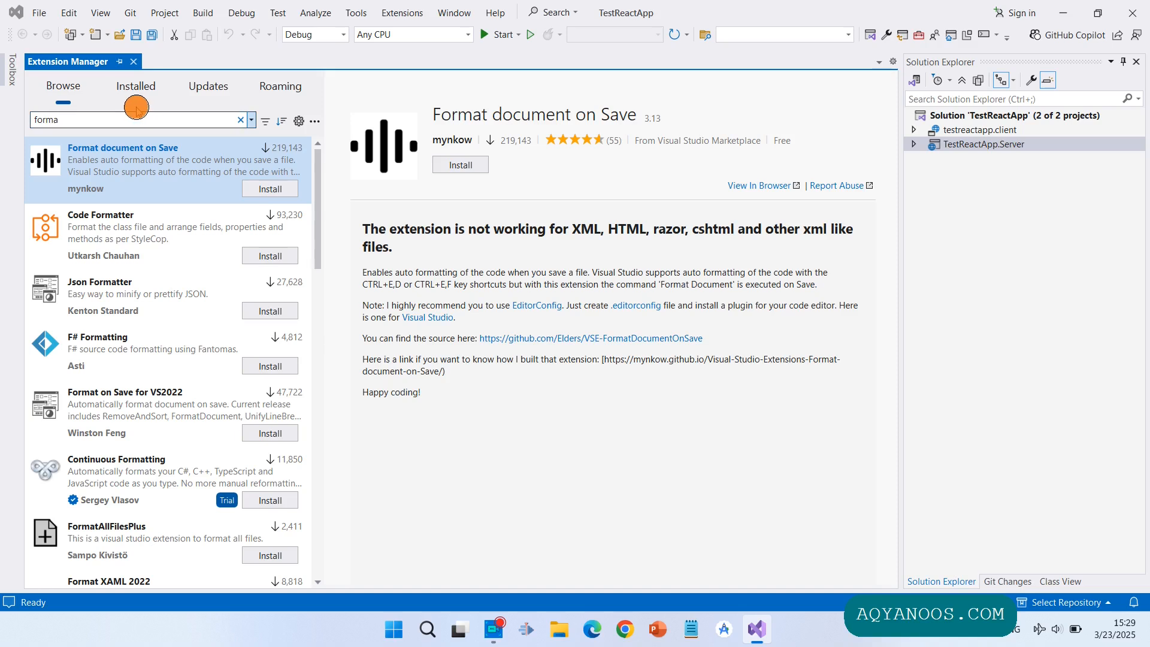
click(273, 189)
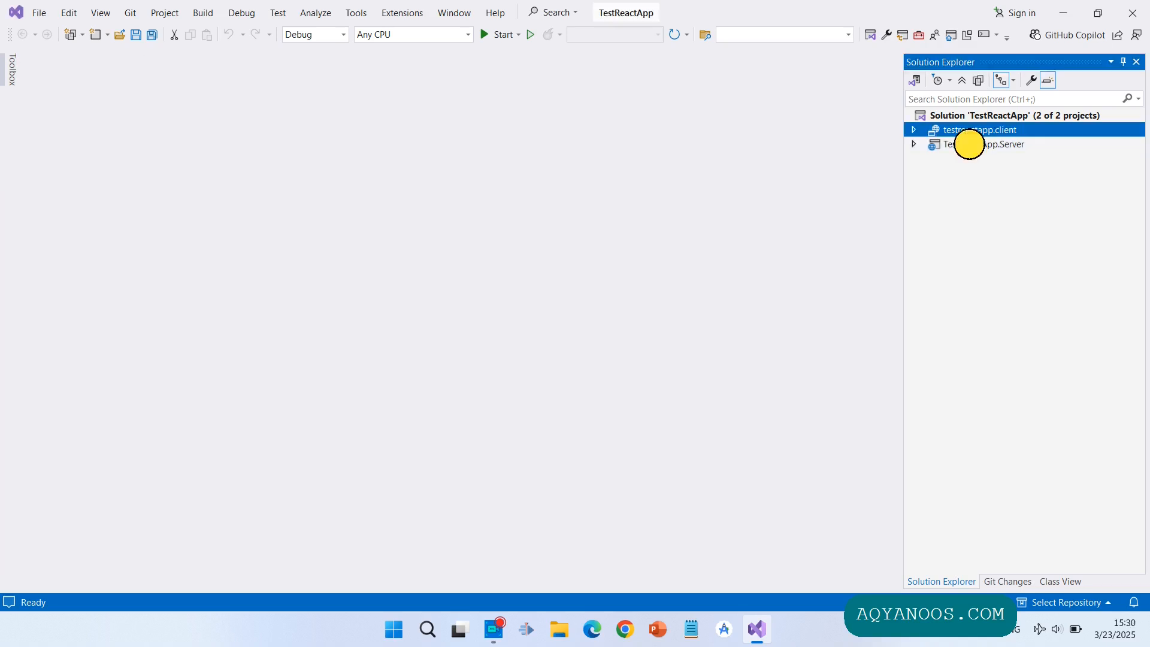
View the TestReactApp.Server project file, expand the project, open Program.cs and check the Controllers folder
click(970, 143)
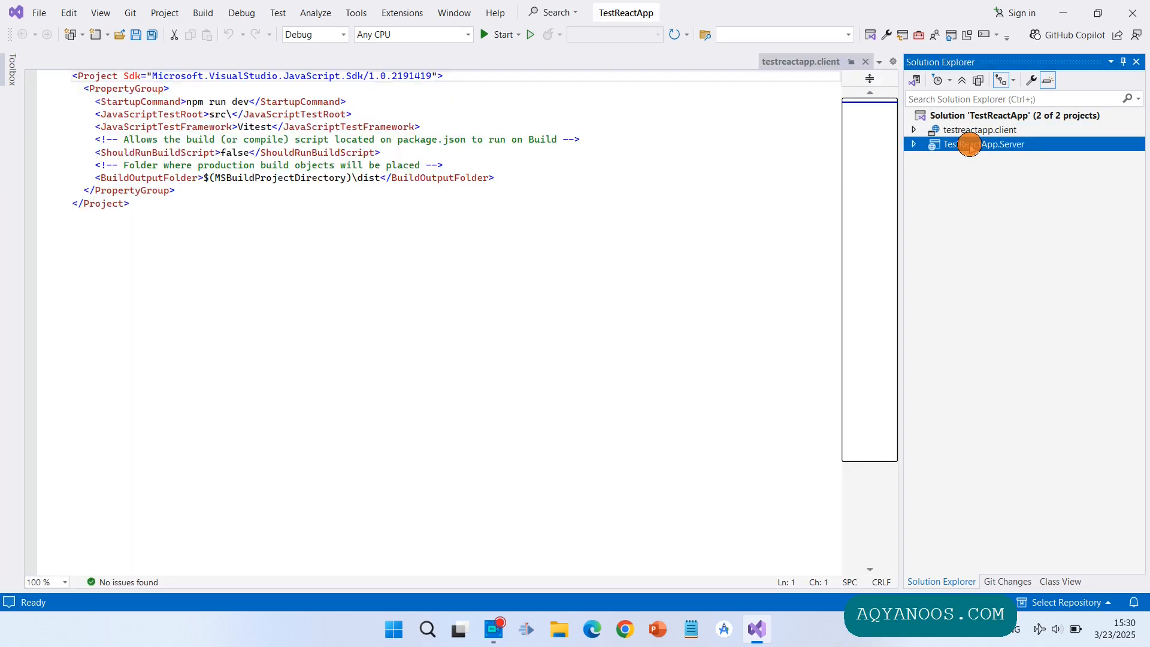
click(914, 143)
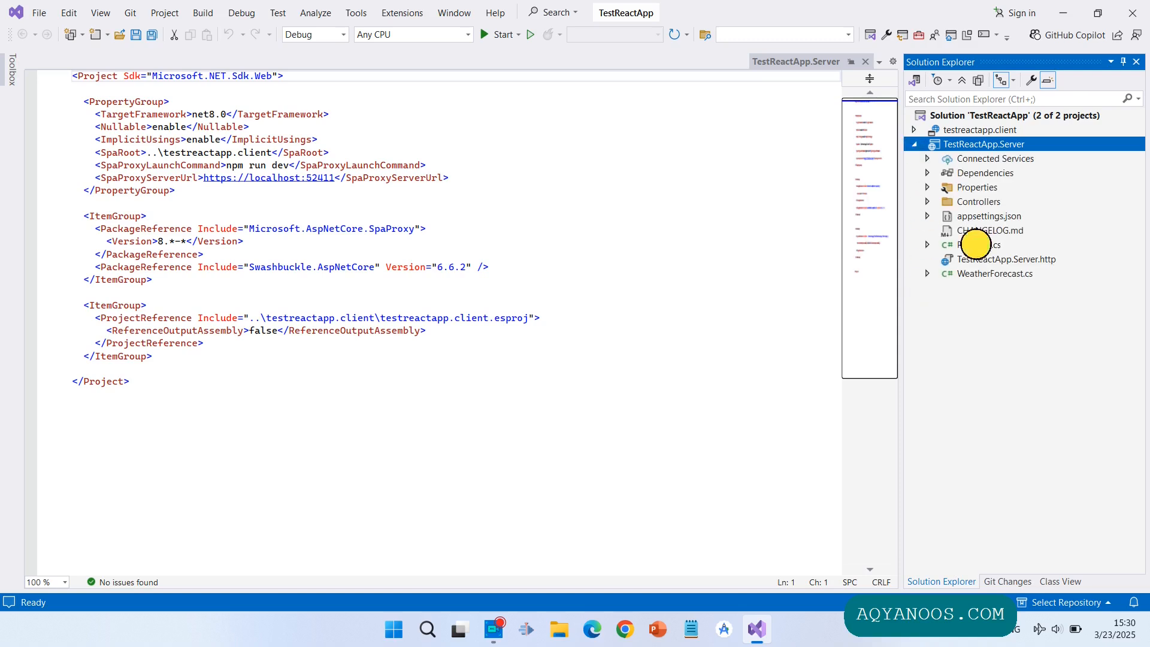
double_click(976, 243)
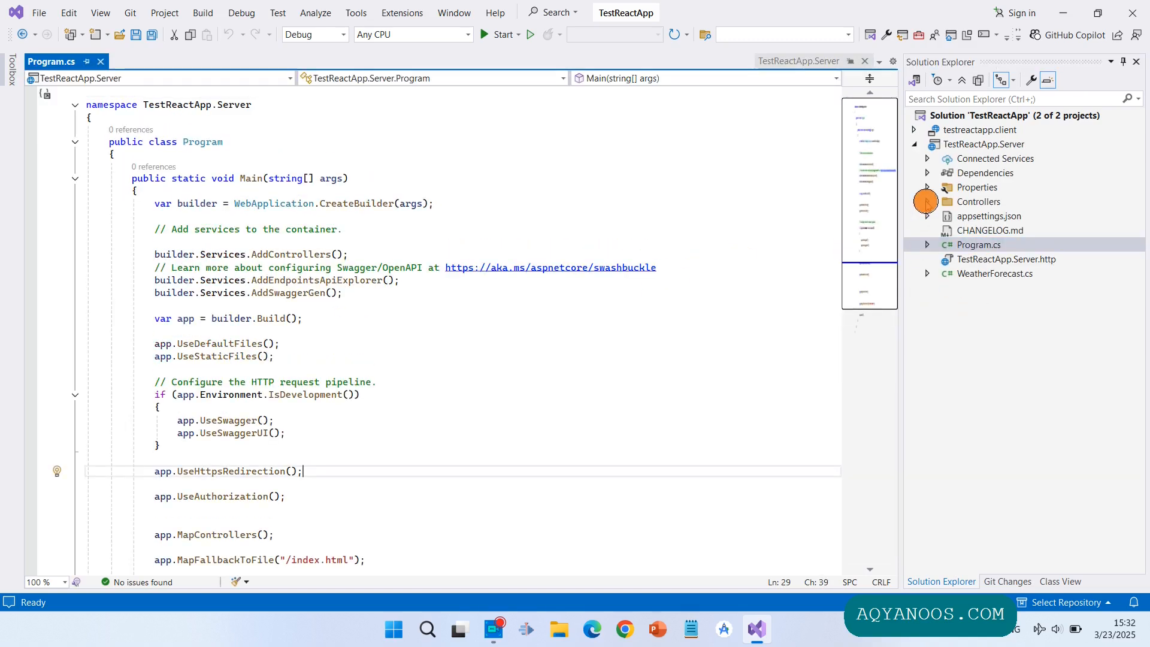
click(926, 201)
click(928, 201)
Expand the testreactapp.client project and its src folder, view main.jsx and open App.jsx
click(916, 131)
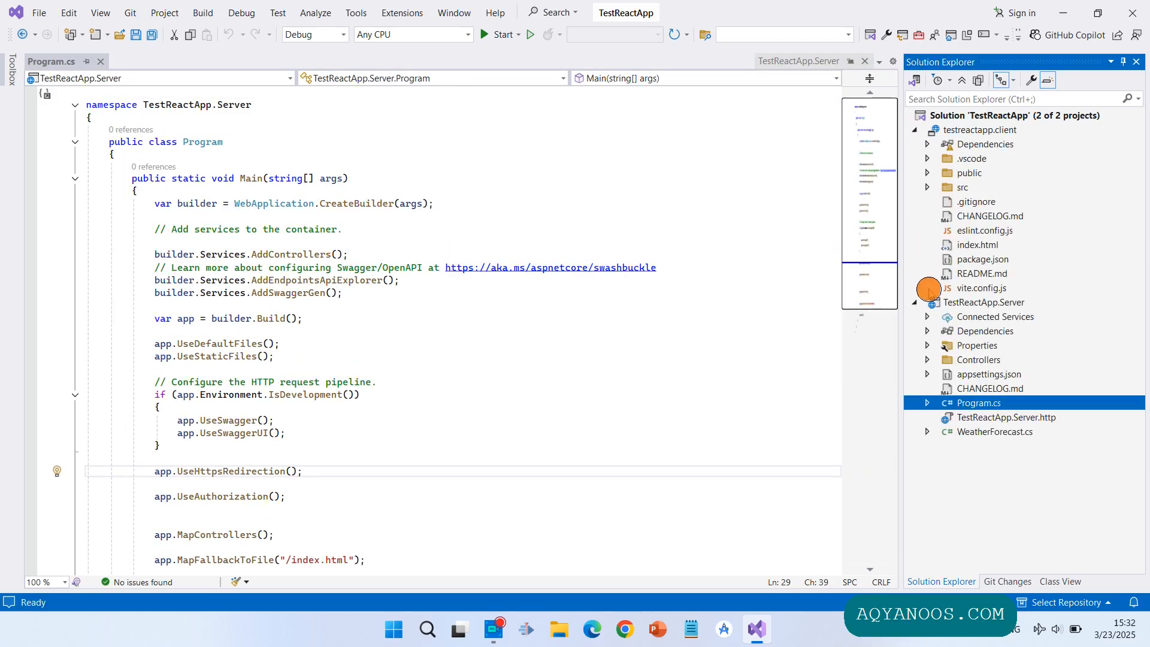
click(927, 187)
click(984, 259)
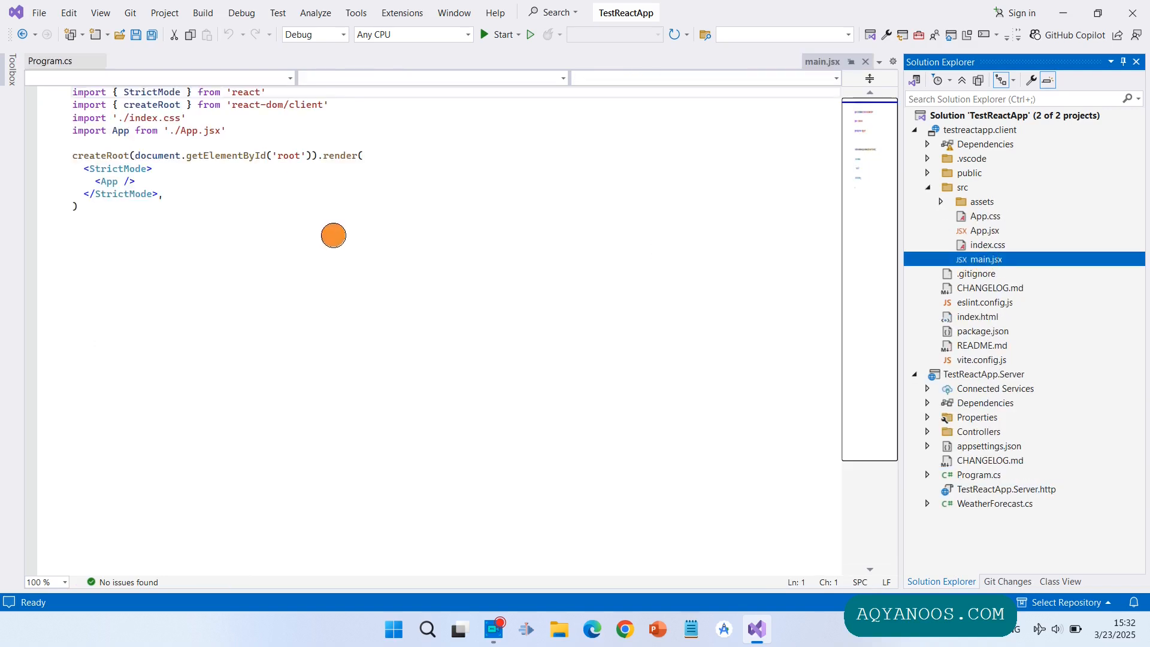
double_click(976, 231)
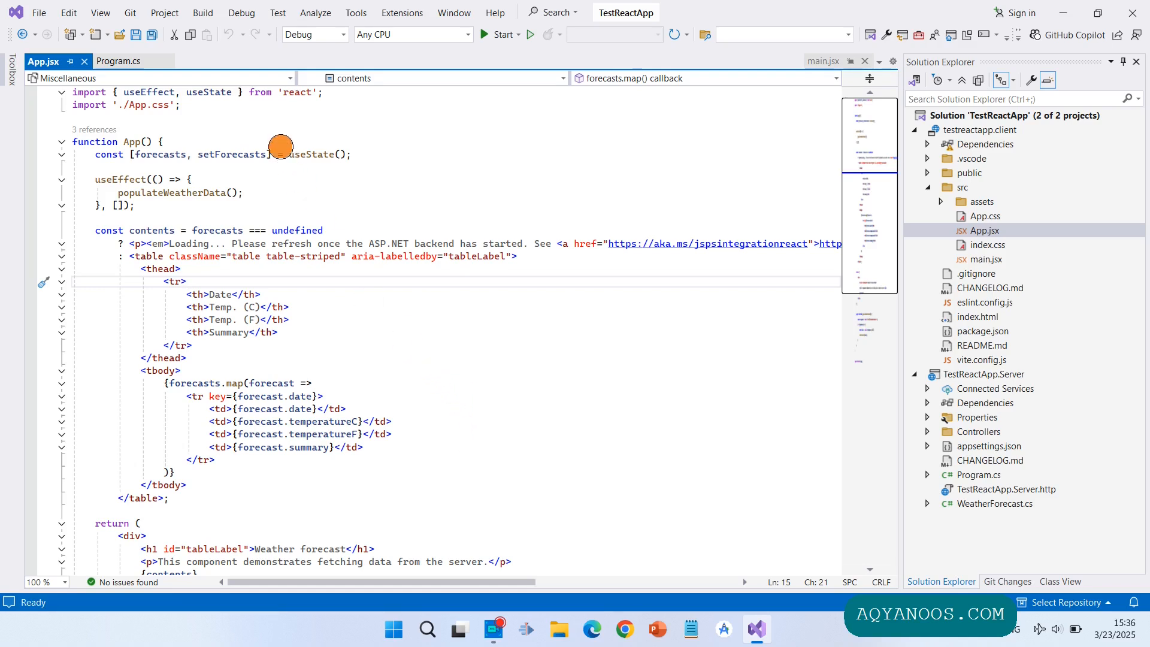
Open the Options dialog and examine the option categories, including Debugging and the Environment General settings
click(241, 12)
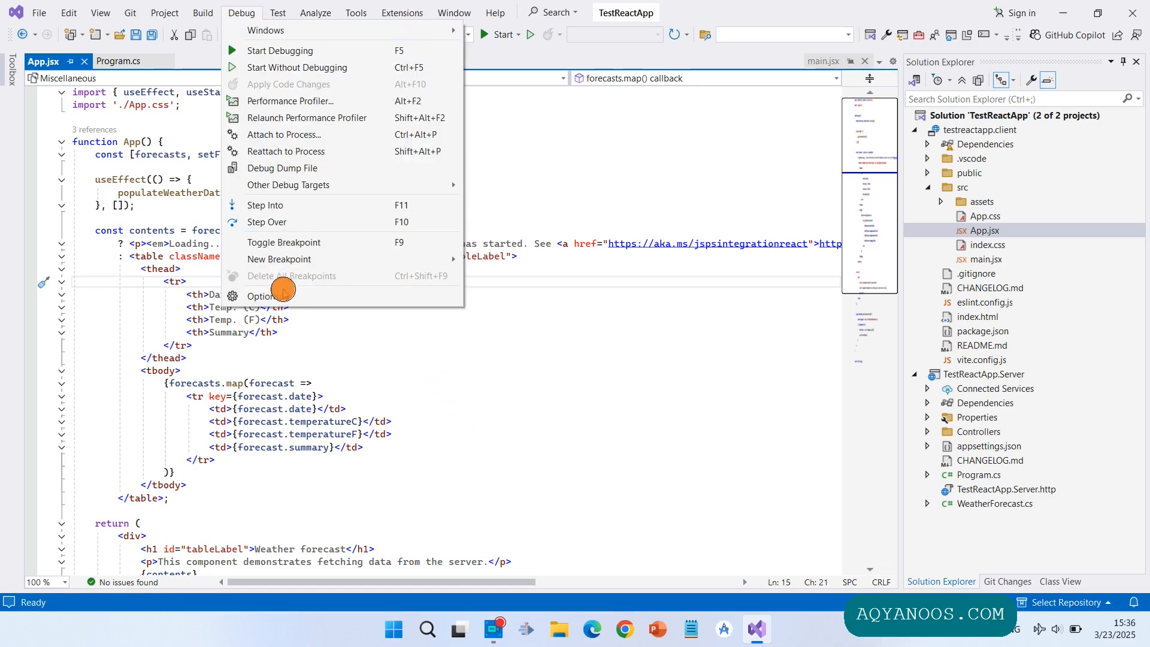
click(263, 295)
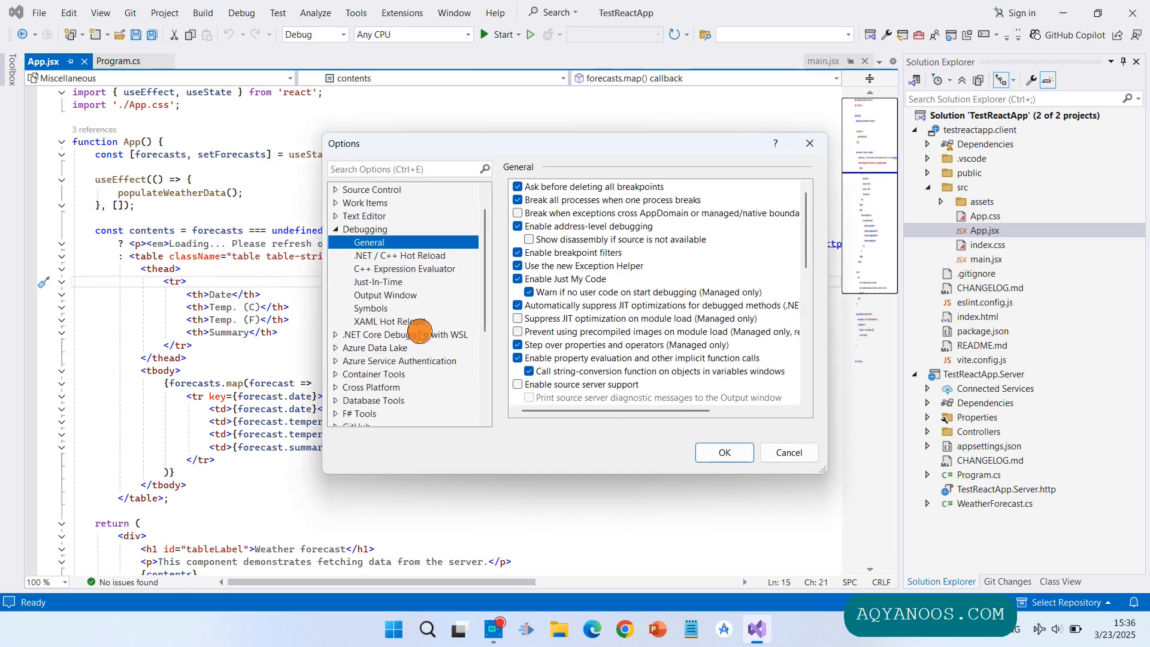
scroll(411, 305, up, 1)
click(338, 255)
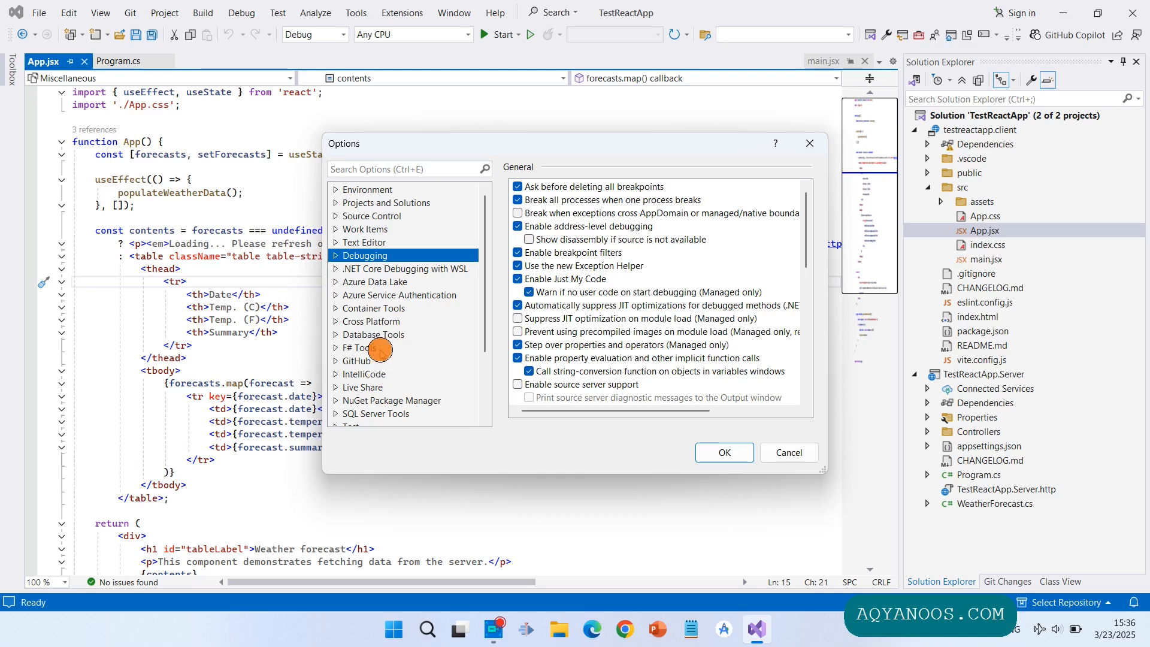
scroll(381, 348, down, 3)
scroll(380, 348, up, 3)
click(336, 189)
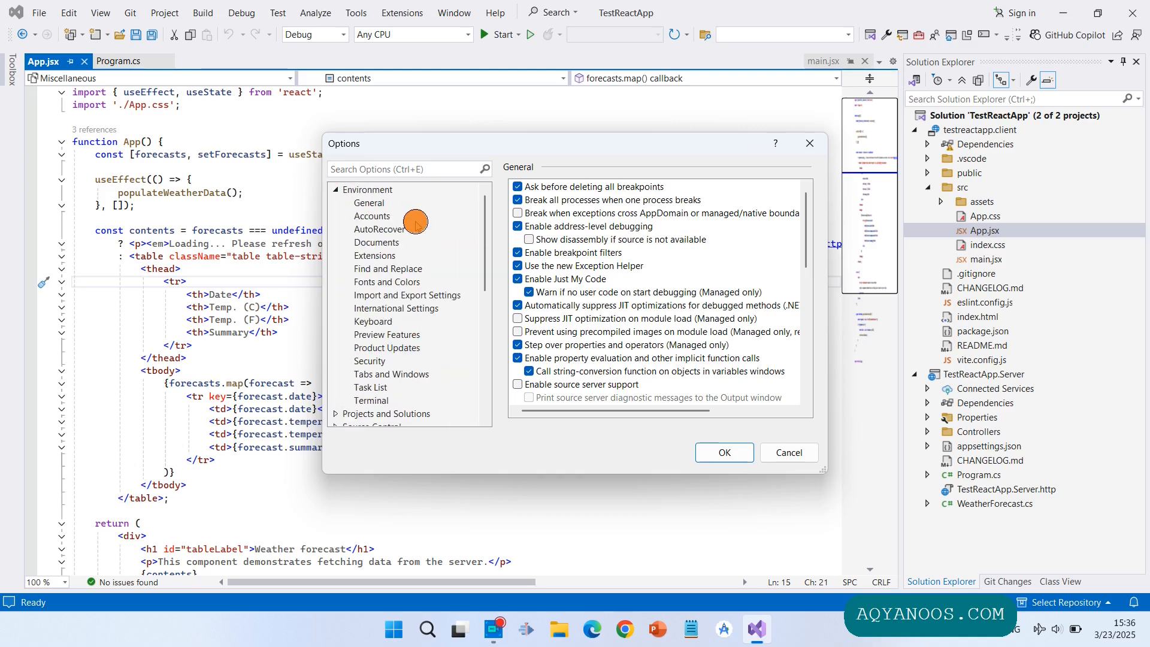
click(369, 203)
scroll(596, 293, down, 5)
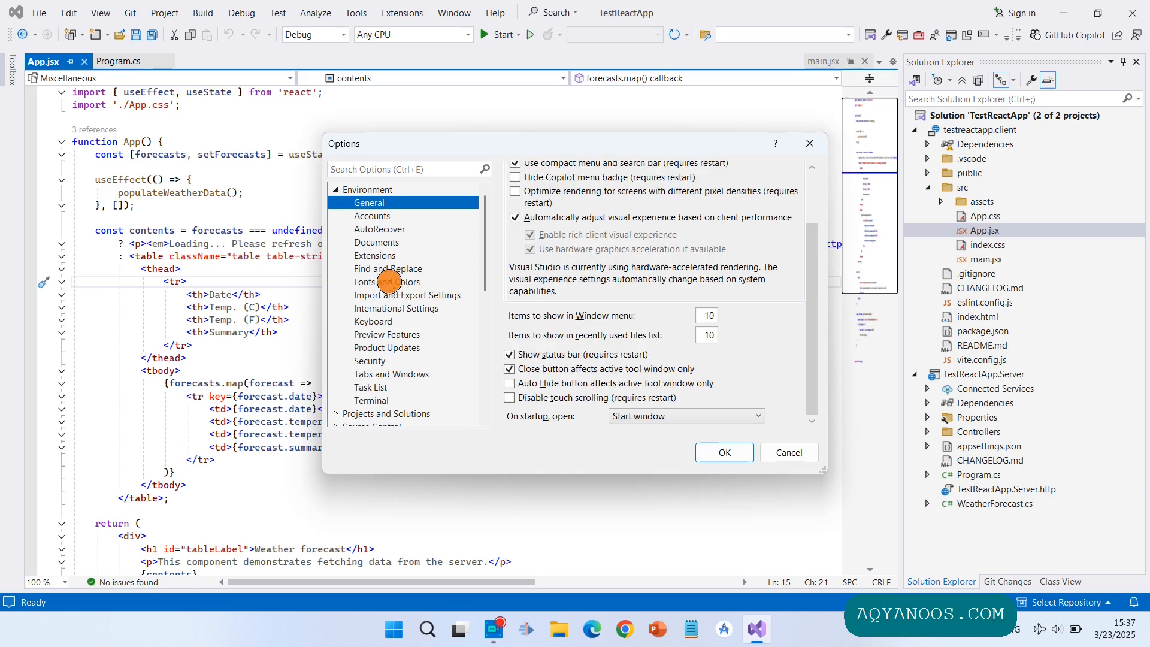
In the Fonts and Colors options, set the Text Editor font to Verdana at size 12 and apply it
click(389, 281)
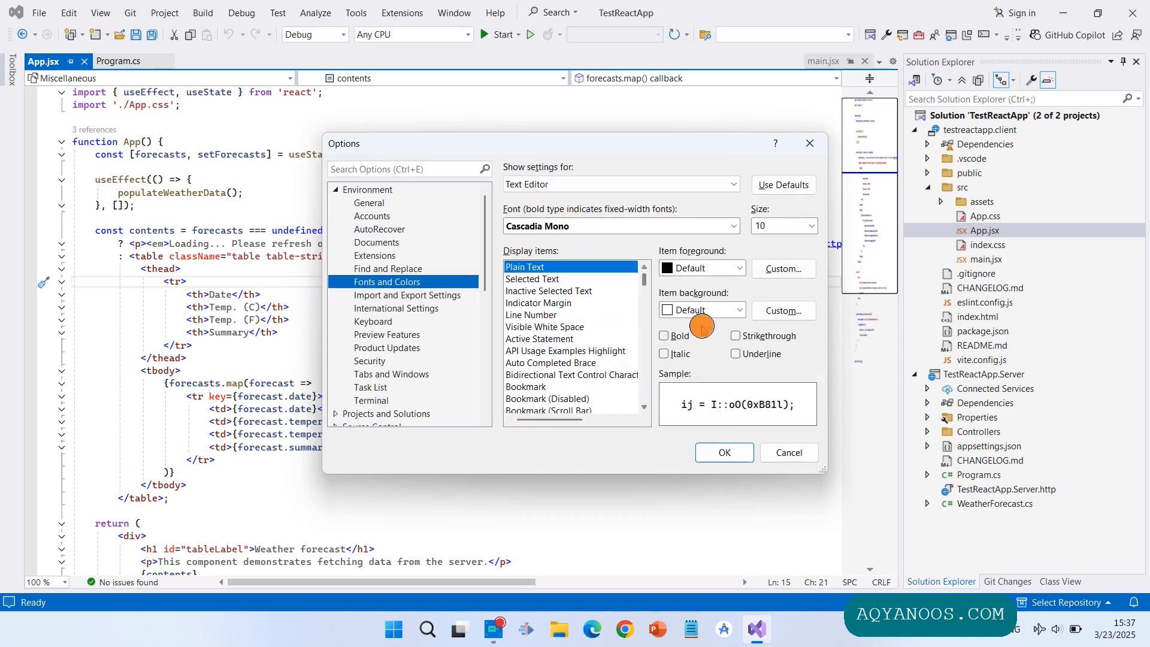
click(811, 226)
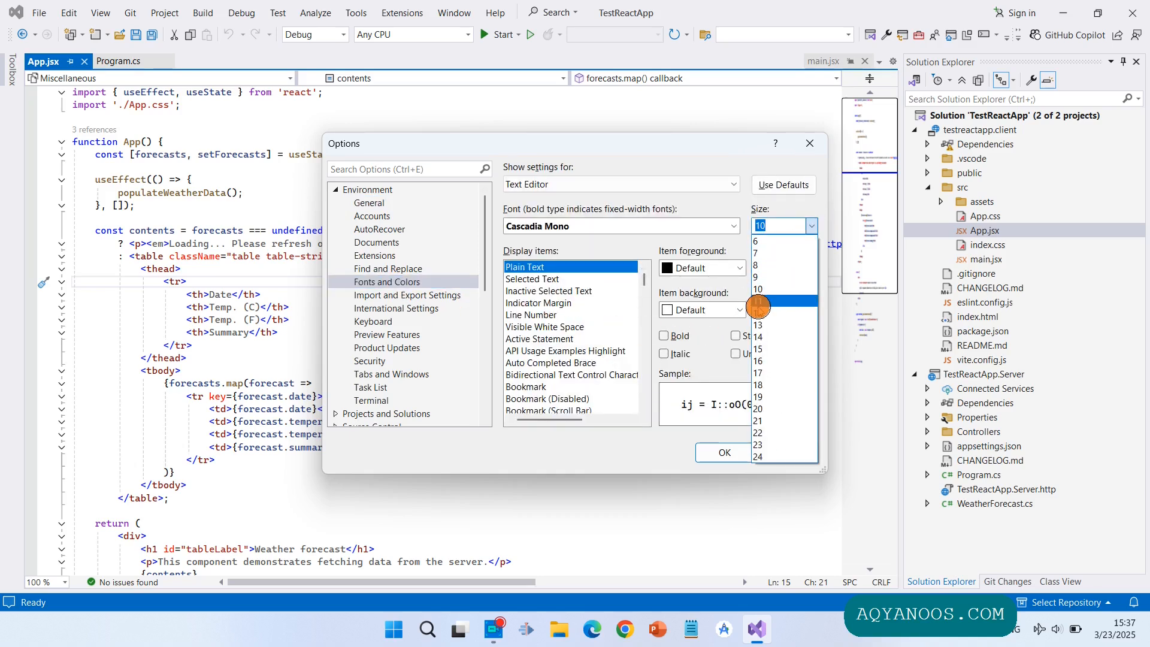
click(757, 311)
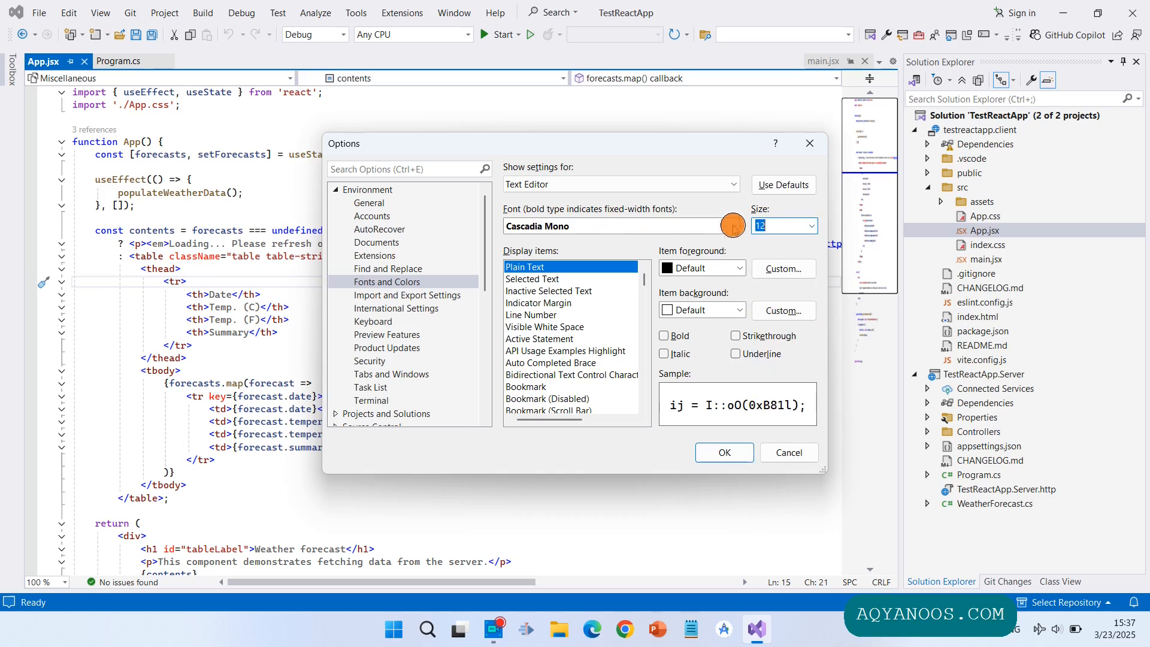
click(733, 226)
scroll(595, 320, down, 7)
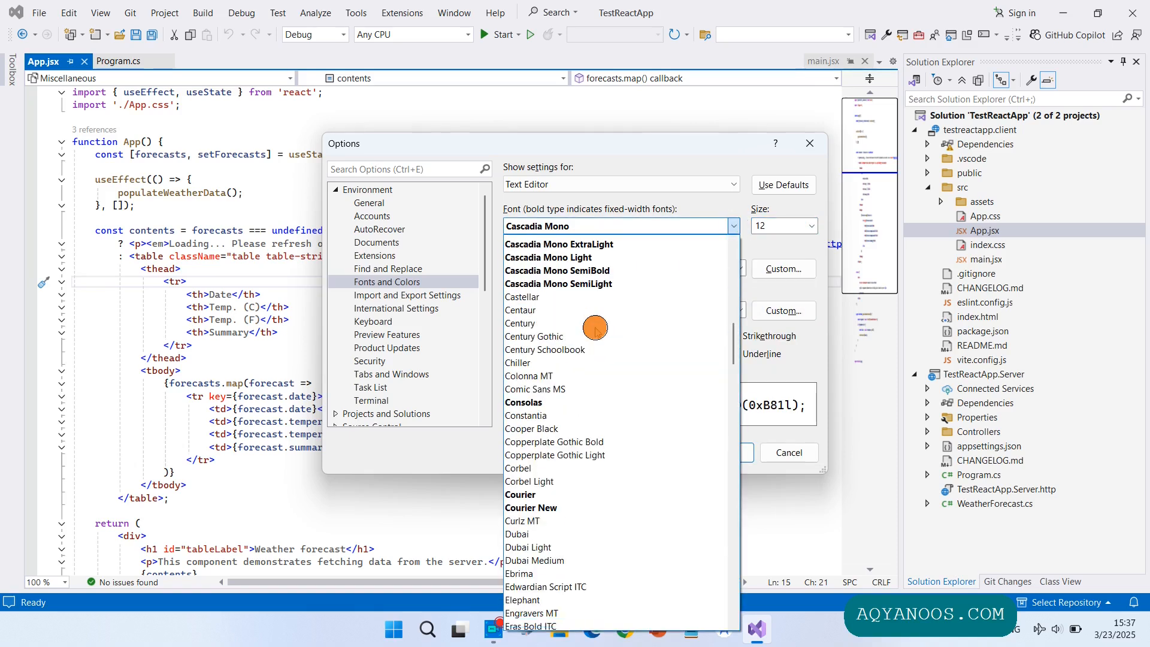
scroll(595, 328, down, 20)
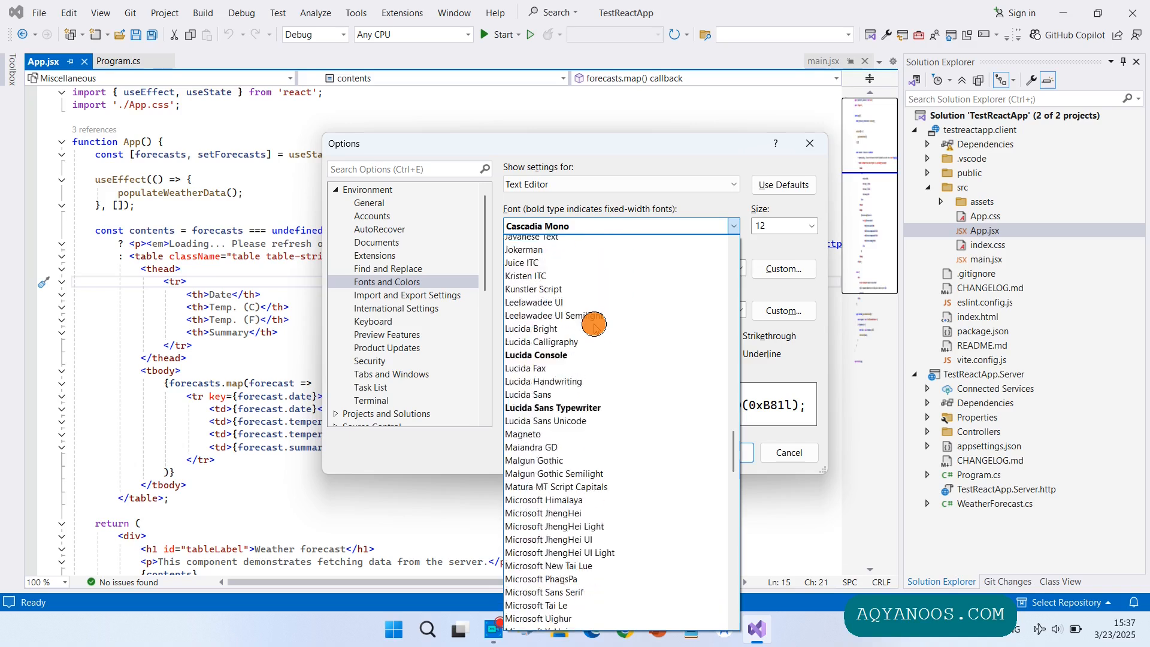
scroll(594, 325, down, 15)
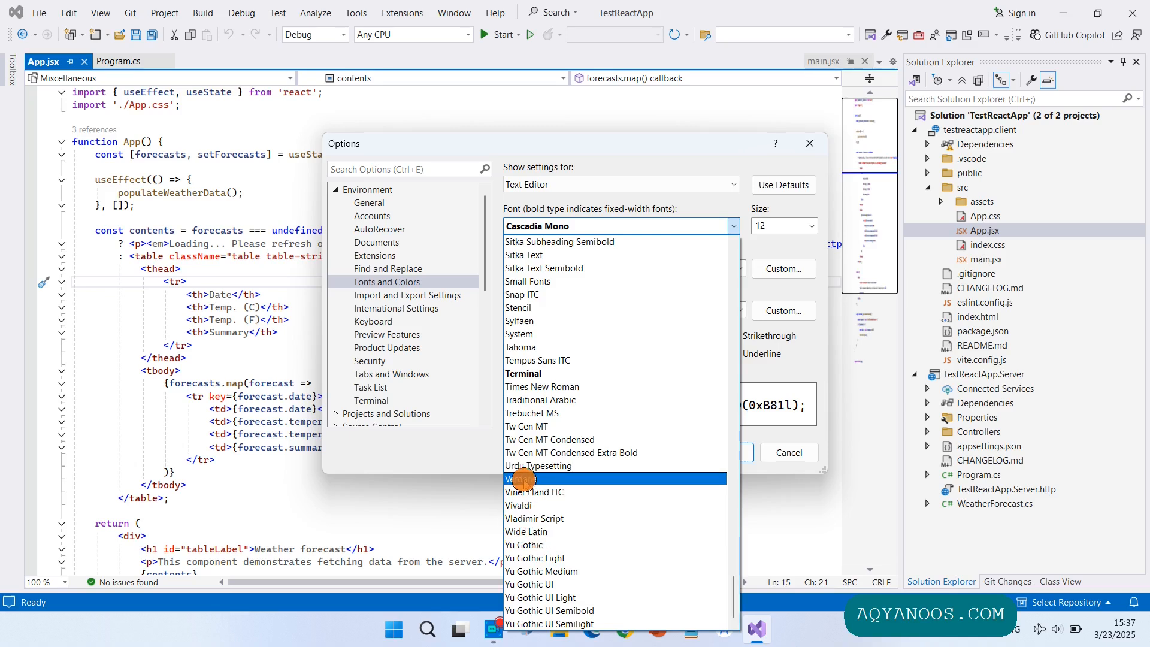
click(522, 480)
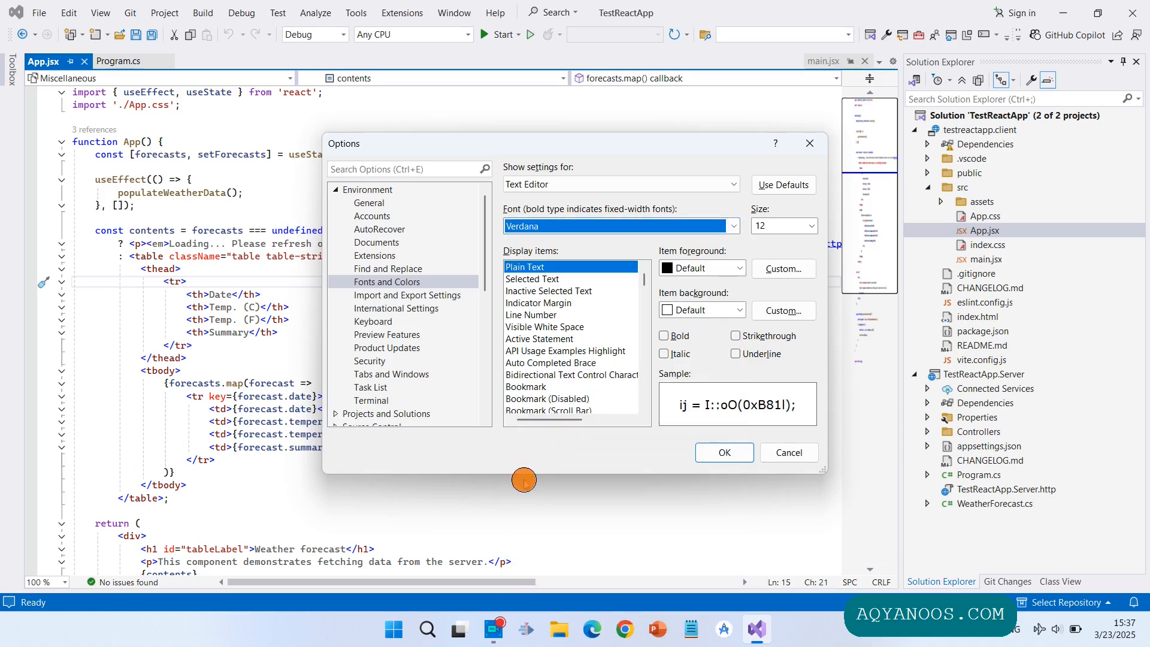
click(723, 453)
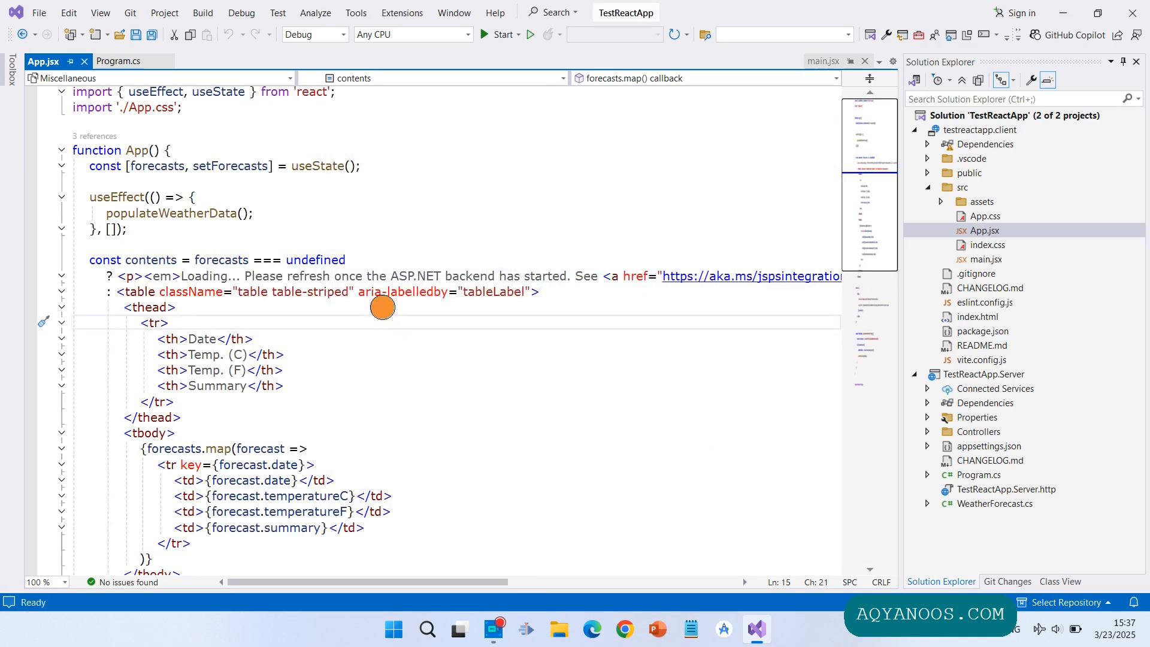
Reopen the Fonts and Colors options, restore the Text Editor defaults and apply them
click(241, 13)
click(254, 302)
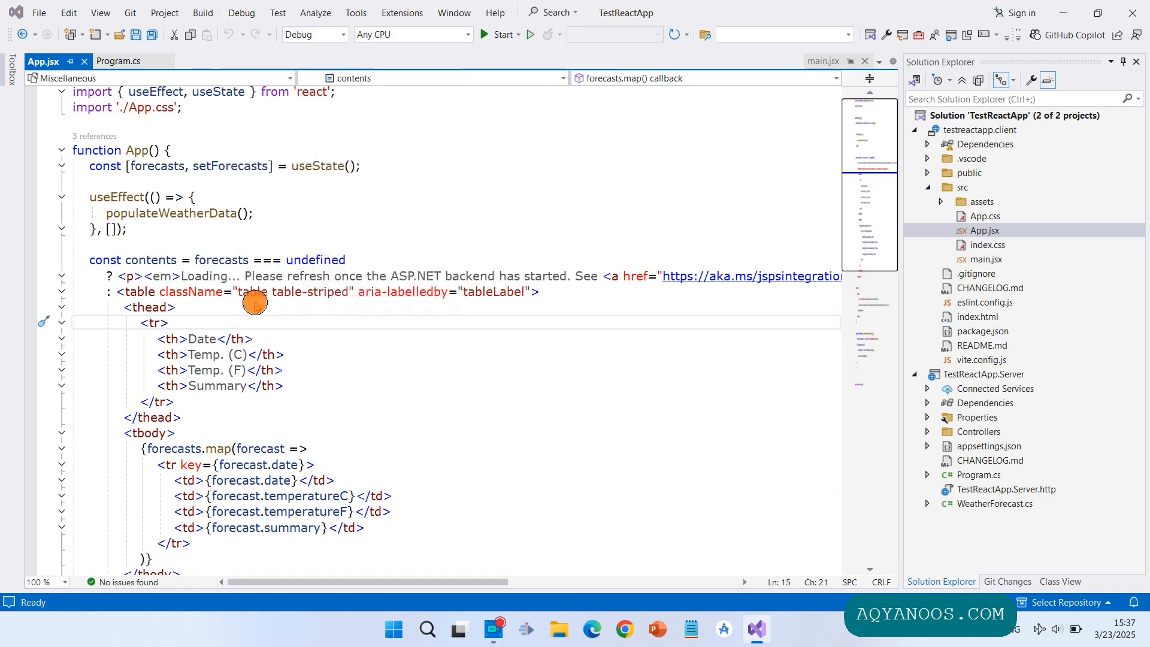
click(335, 229)
scroll(353, 244, up, 1)
click(338, 189)
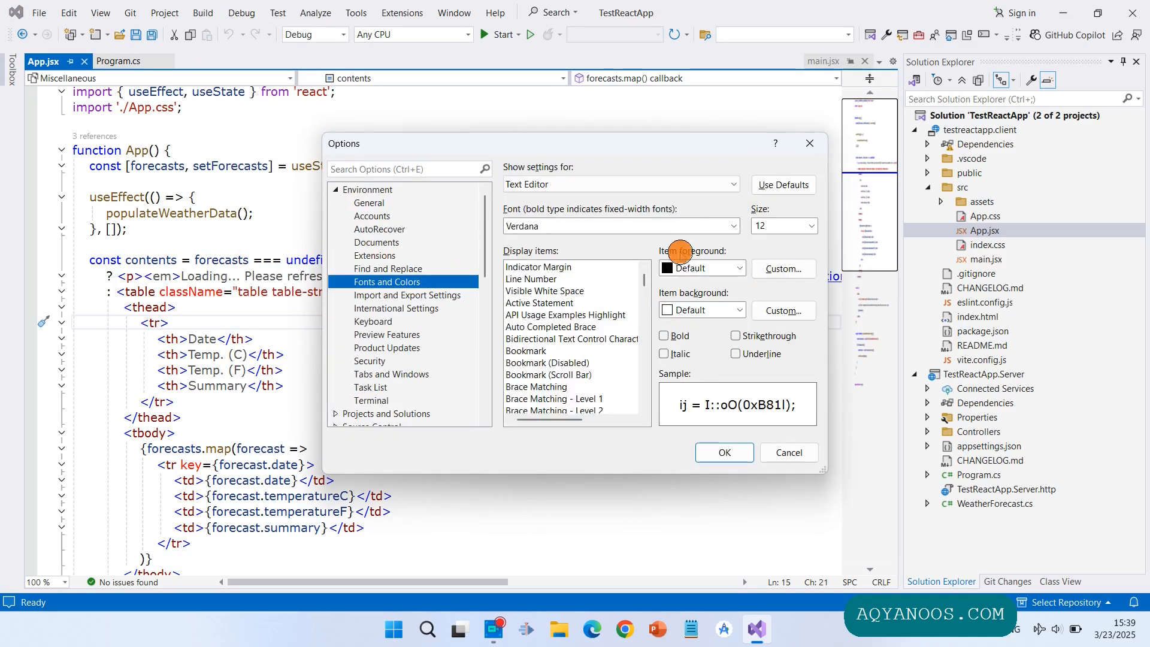
click(782, 185)
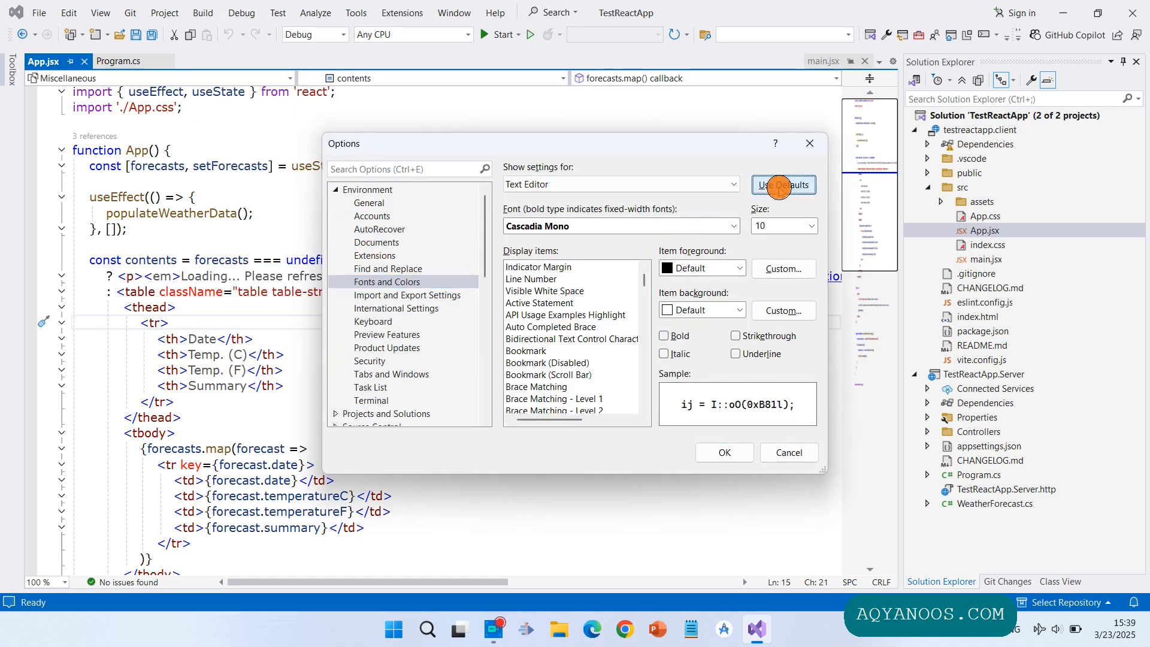
click(727, 453)
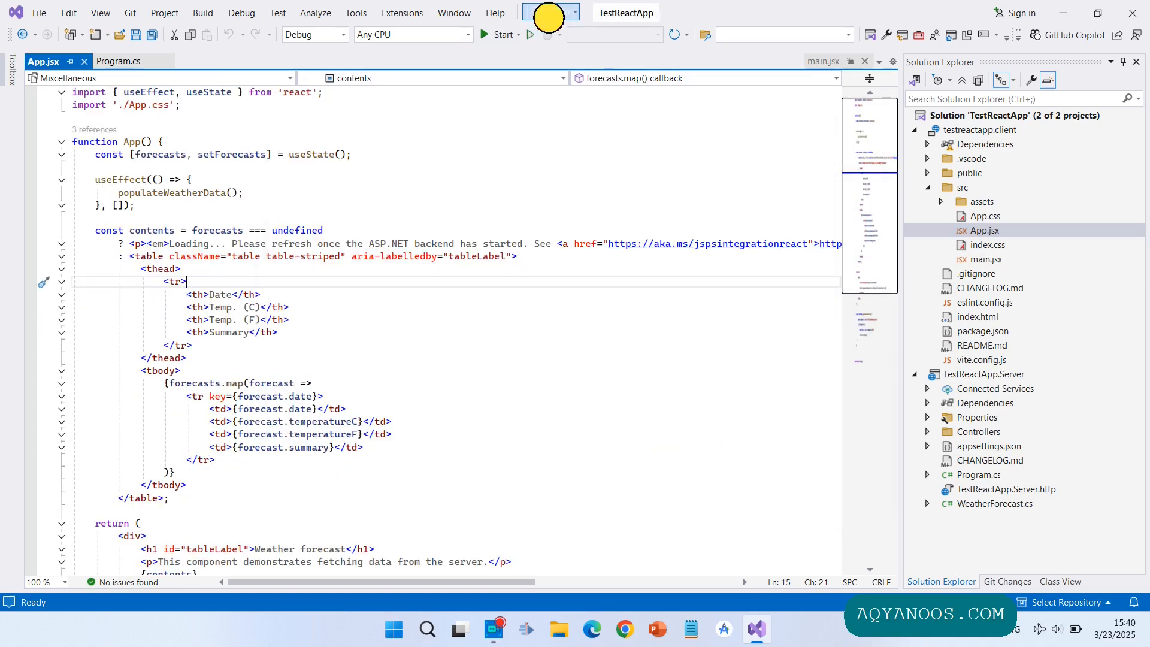
Search the features for code st and open the general C# Code Style options
click(548, 13)
text(code s)
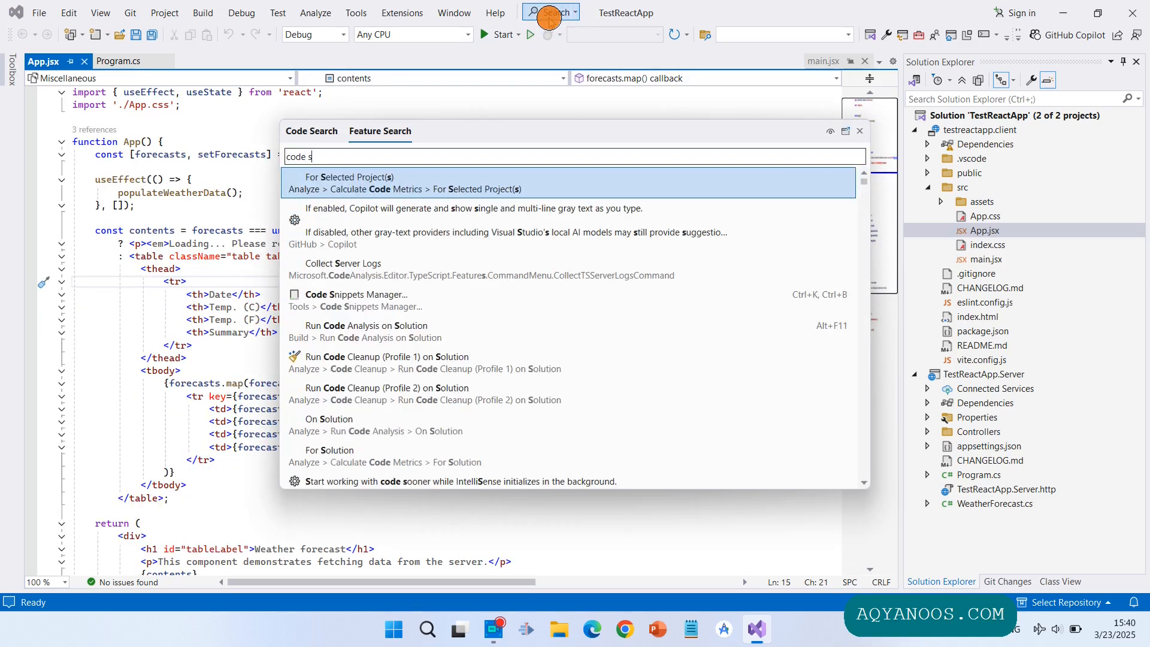
text(t)
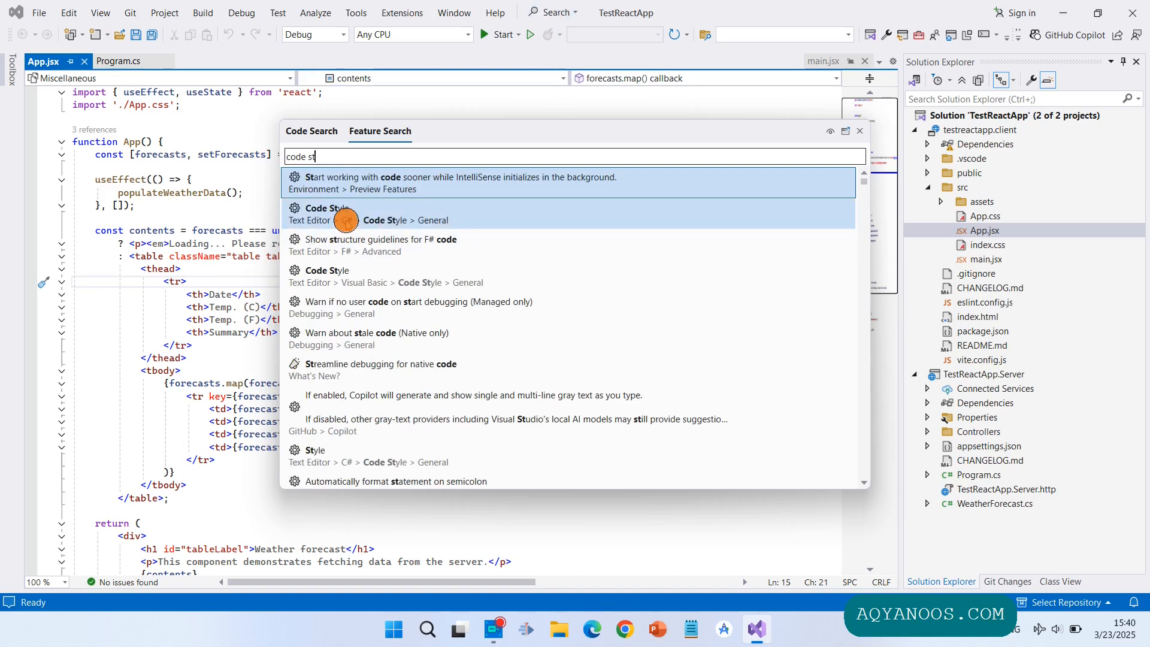
click(346, 220)
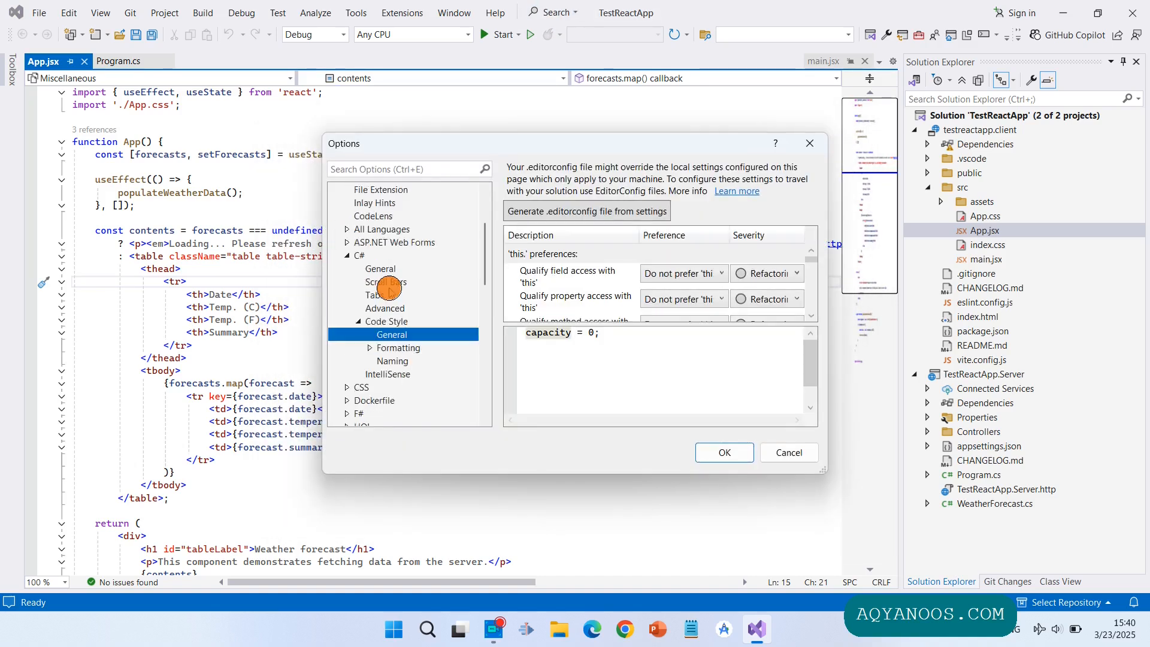
scroll(389, 288, down, 1)
scroll(389, 288, up, 3)
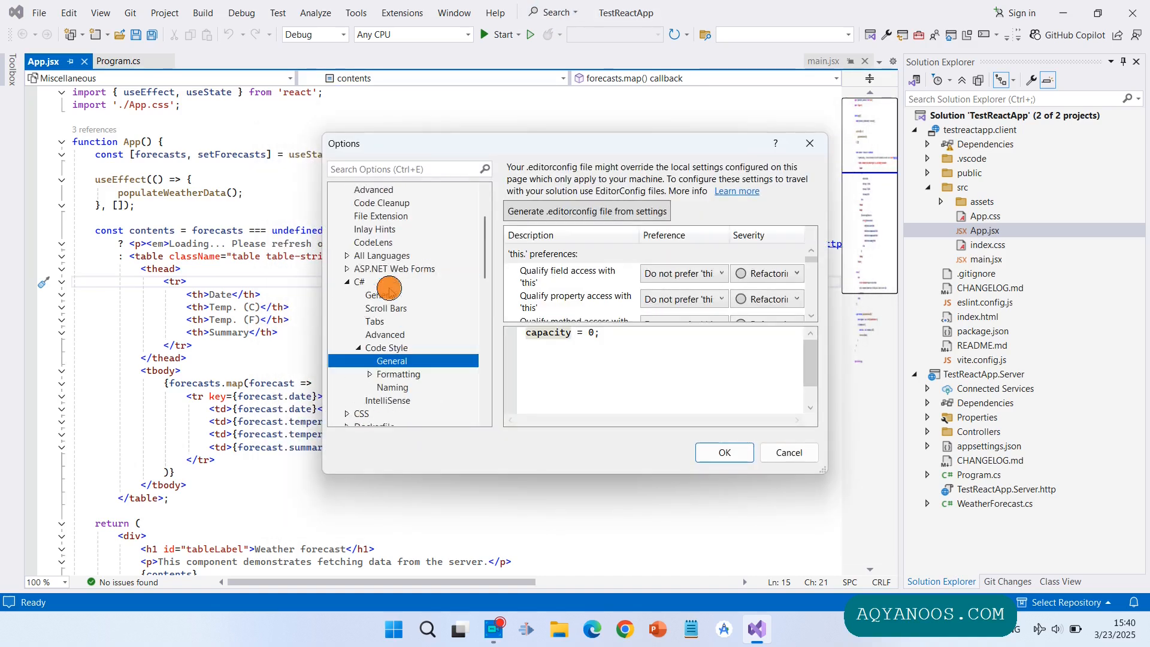
Collapse the C# options, examine the CodeLens settings and the Text Editor language categories, and cancel the Options dialog
click(346, 360)
click(367, 321)
scroll(386, 284, down, 3)
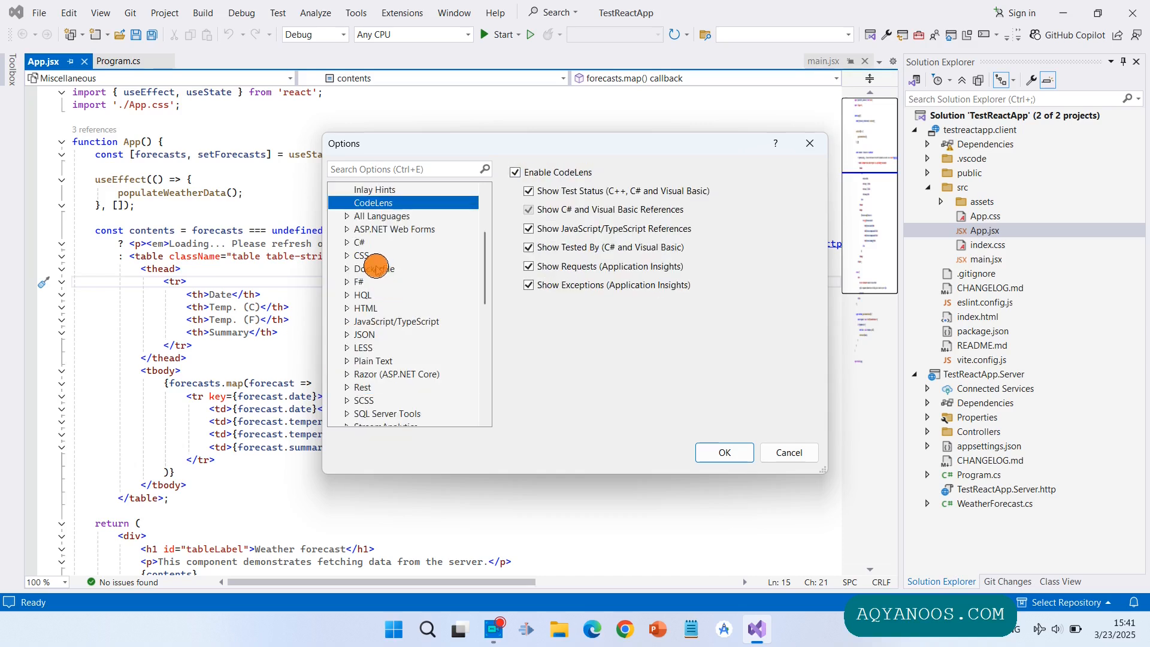
scroll(371, 254, down, 2)
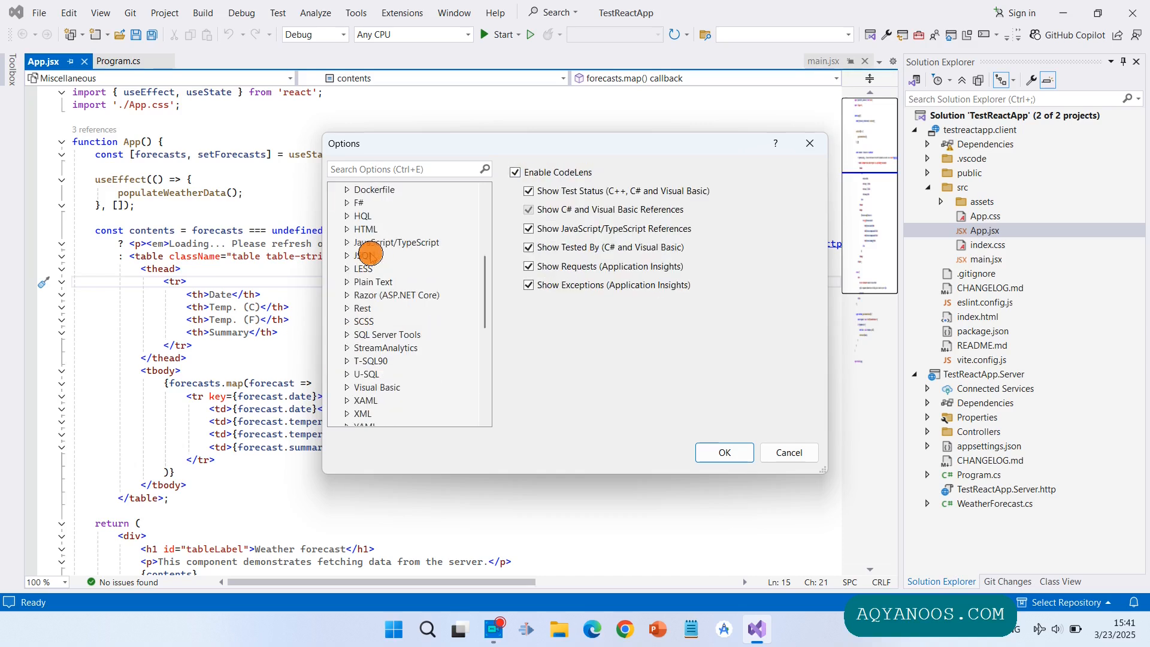
scroll(369, 256, down, 2)
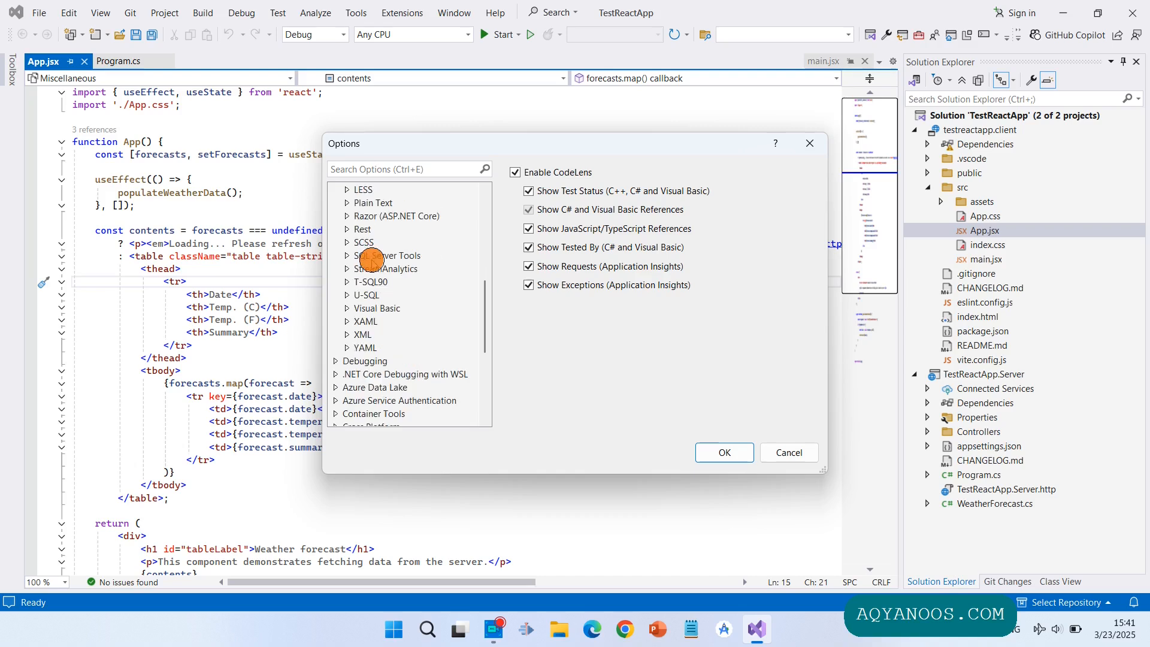
scroll(368, 255, up, 7)
click(794, 452)
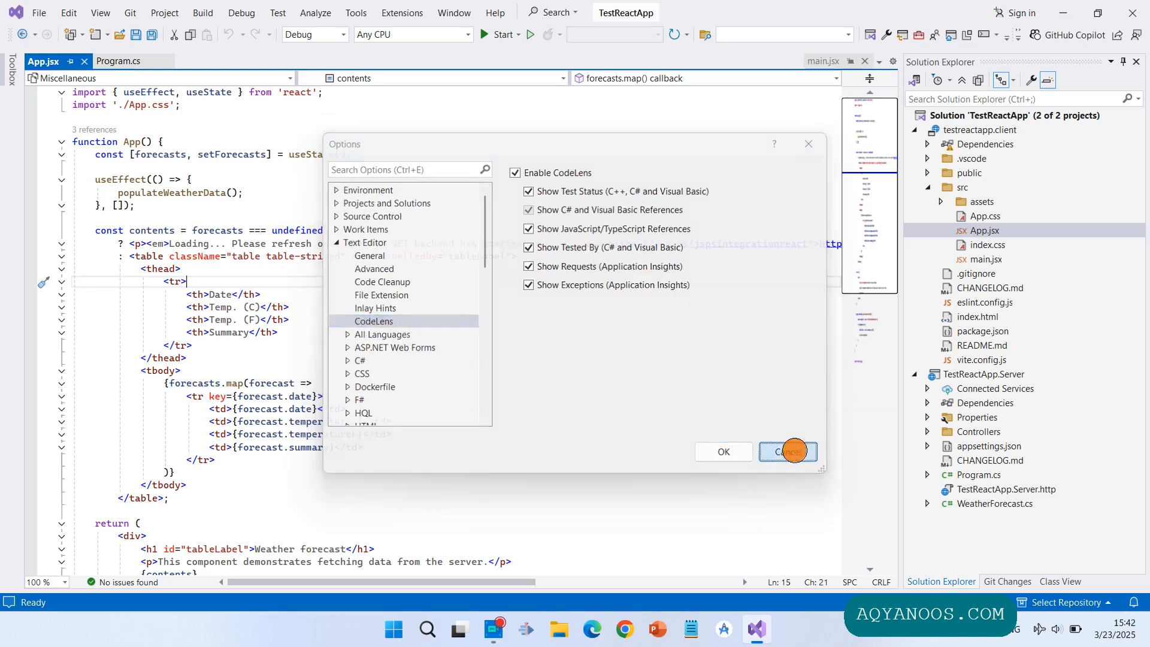